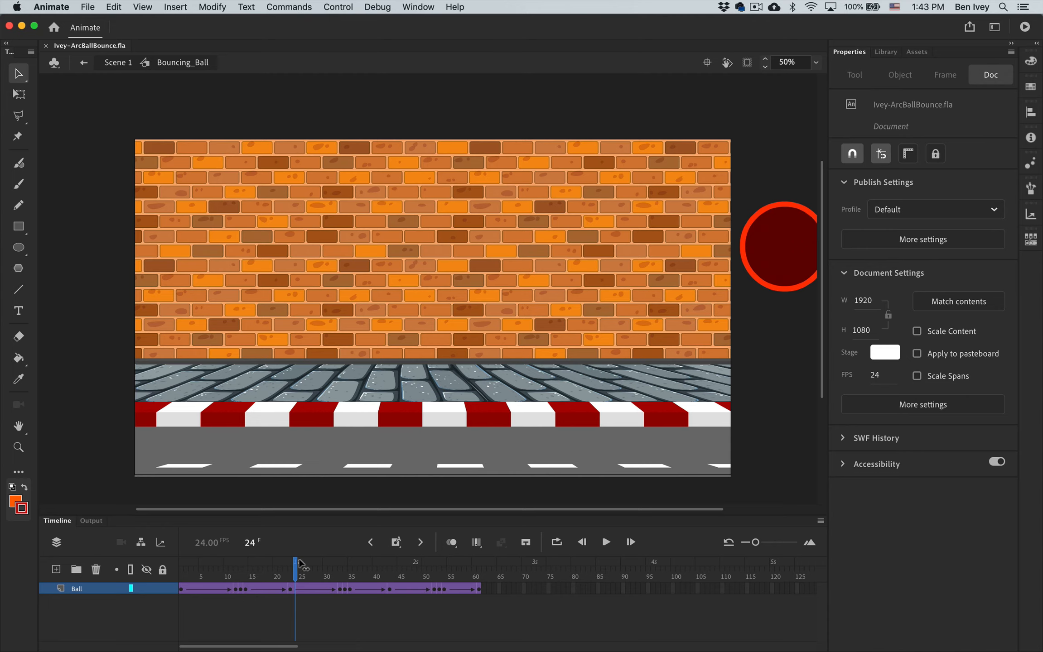
- Open the ArcBallBounce.fla file and set the stage zoom to Show All
left_click_drag(299, 562, 134, 584)
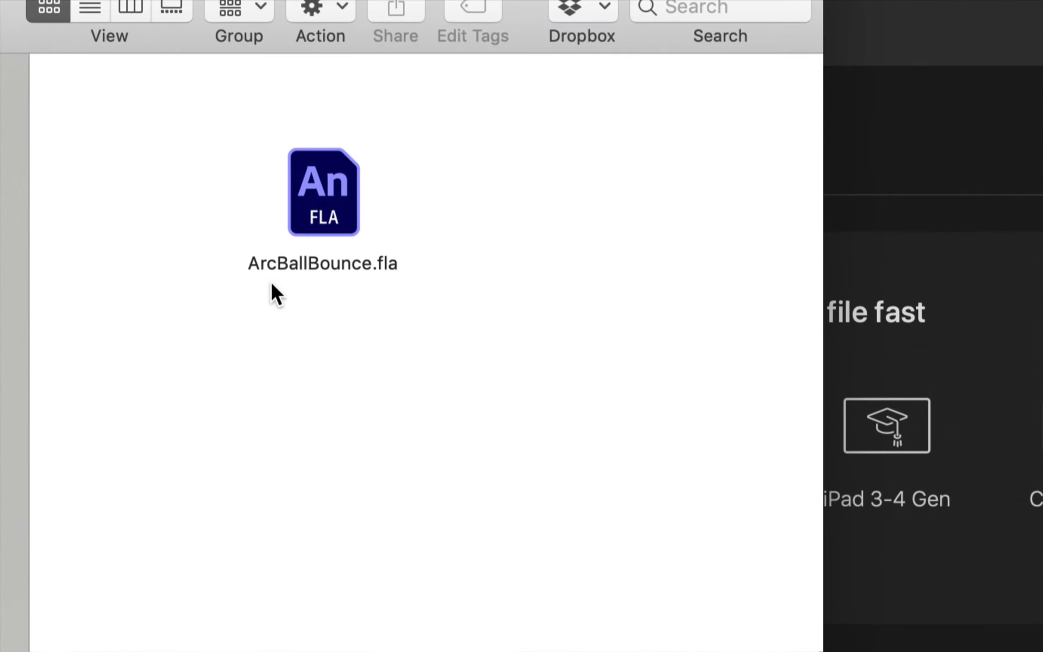
double_click(333, 186)
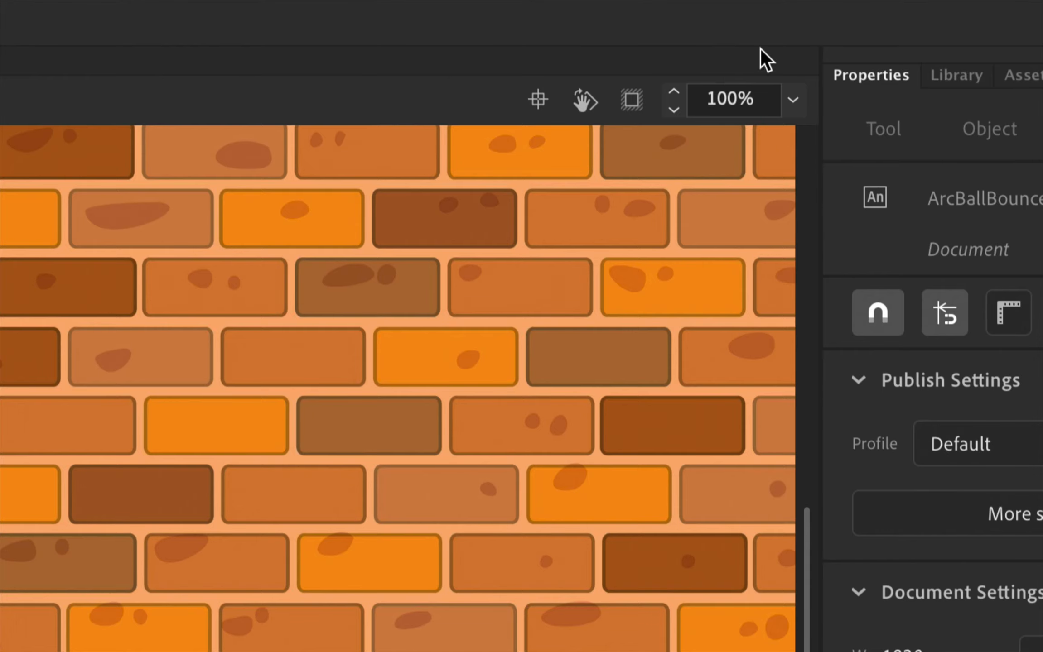
left_click(790, 101)
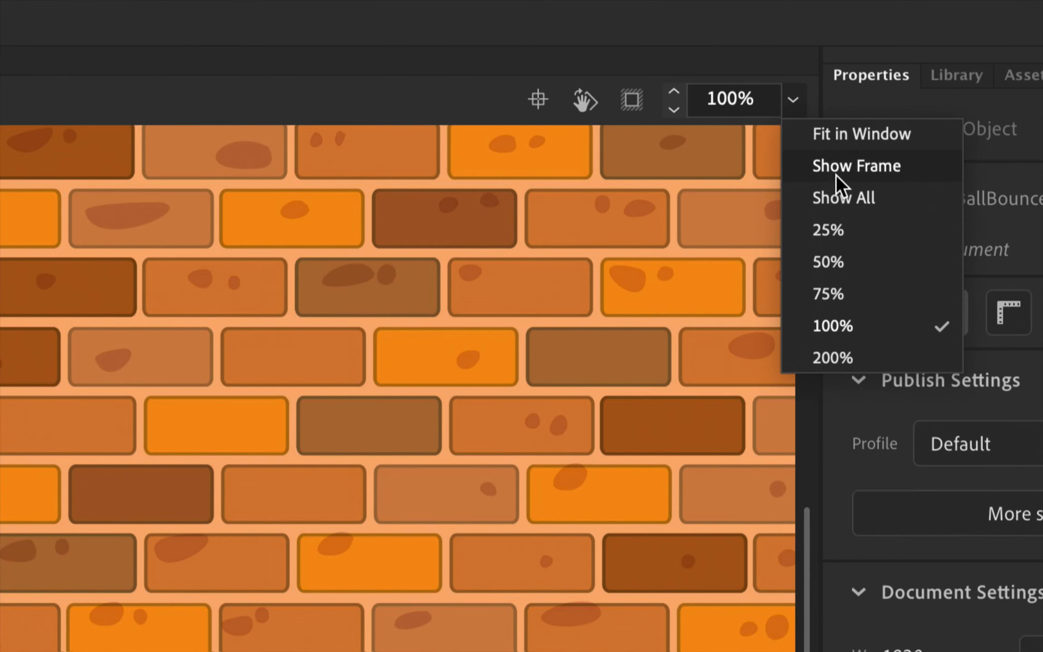
left_click(835, 196)
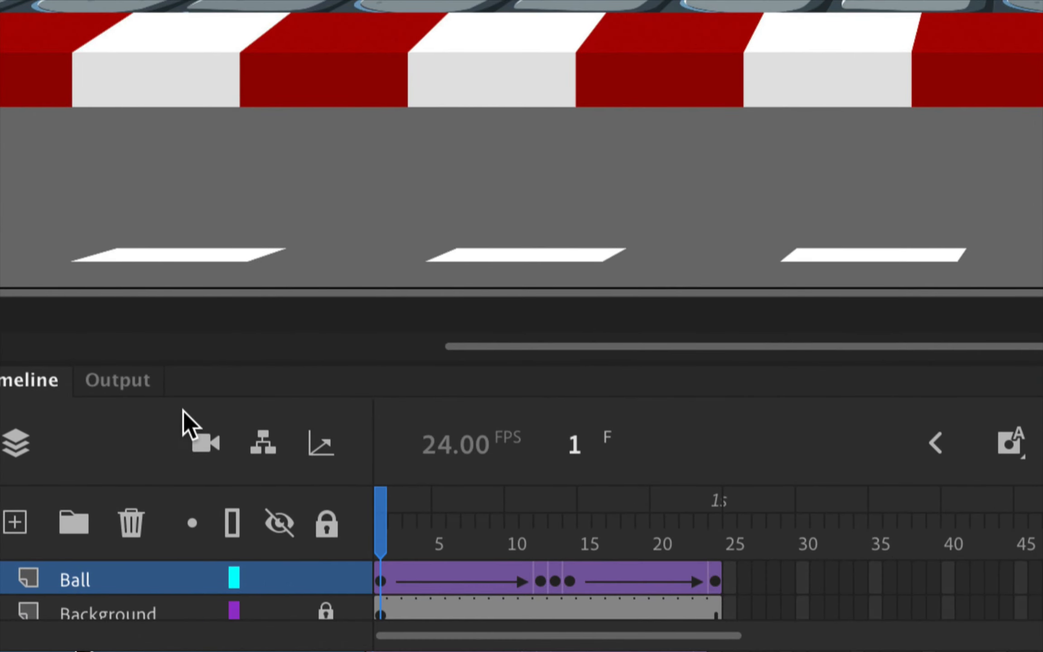
key("Delete")
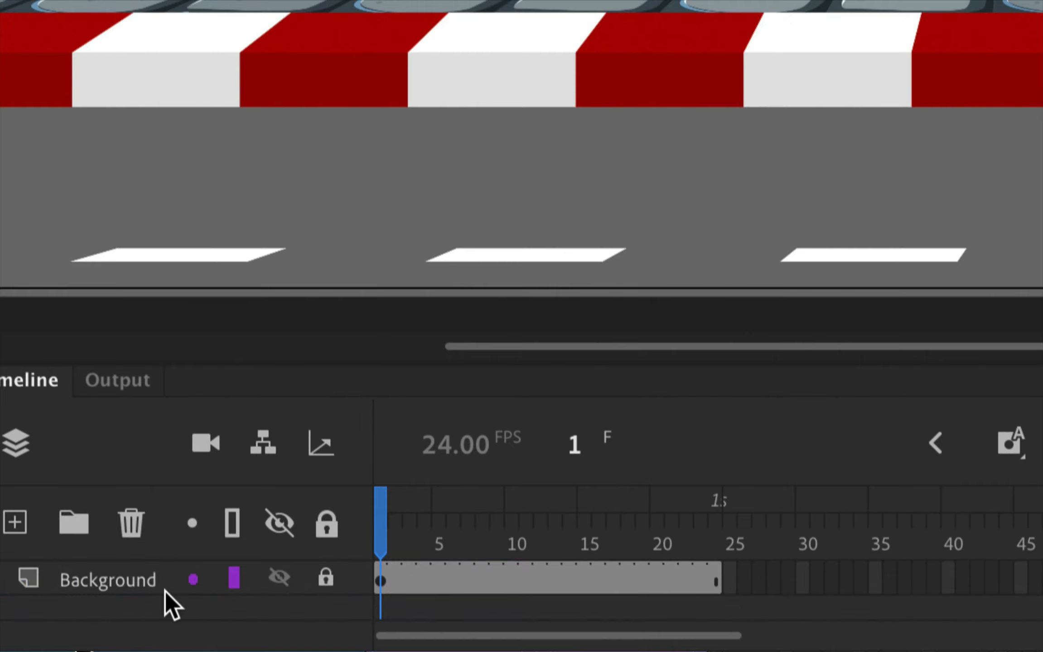
scroll(165, 590, "right", 5)
scroll(164, 591, "left", 5)
key("super+z")
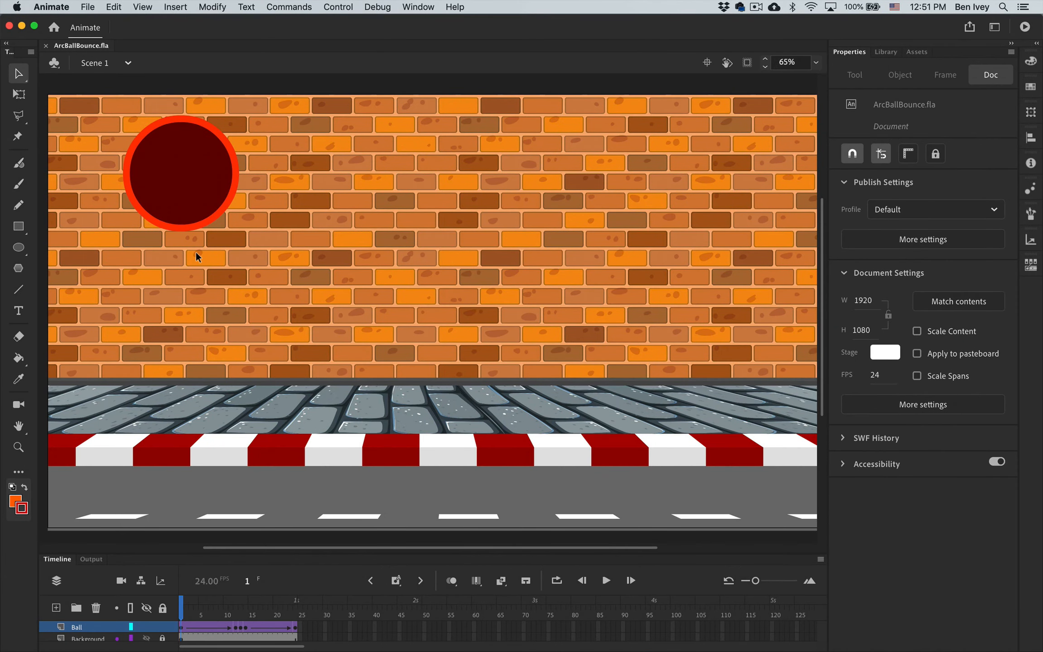
- Play the existing ball bounce animation in Scene 1
key("Return")
key("Return")
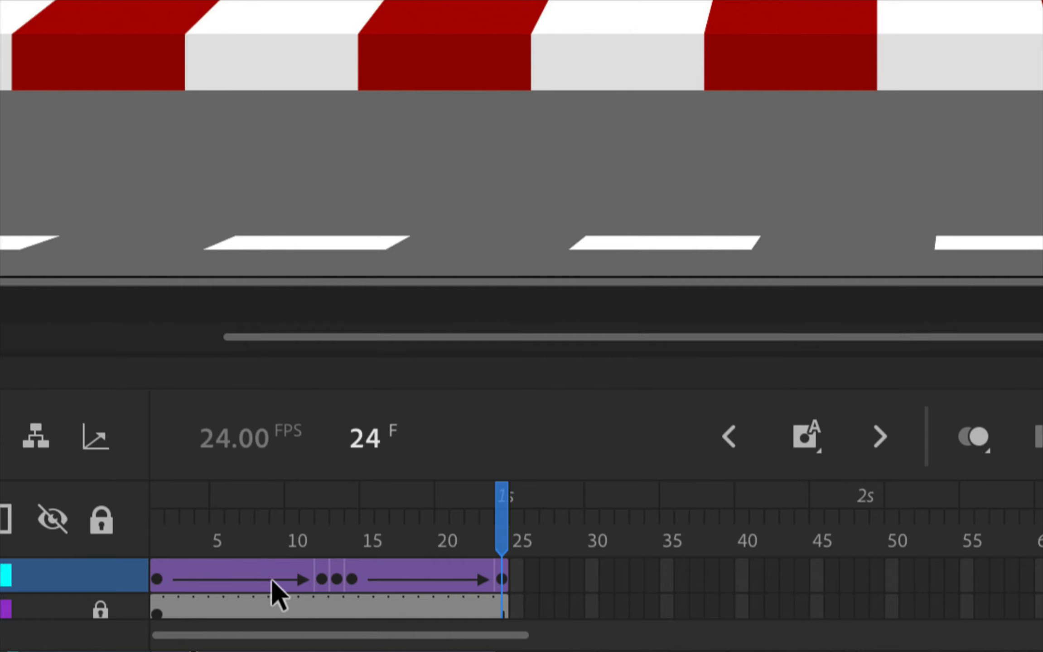
- Copy frames 1 to 24 of the Ball layer
left_click(157, 577)
left_click(158, 579)
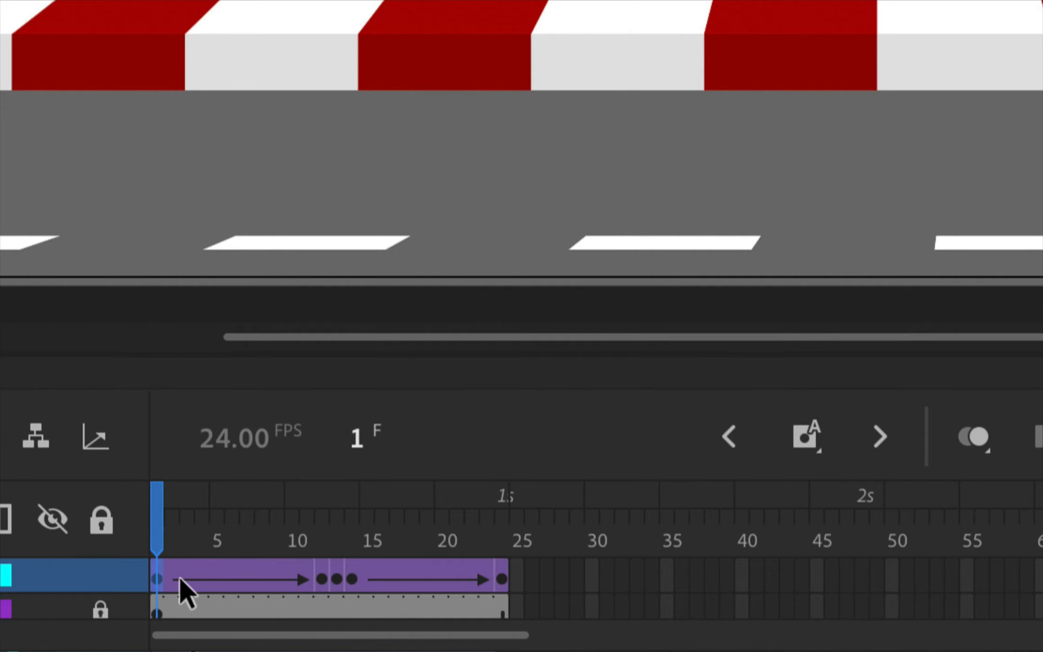
left_click(500, 579, "shift")
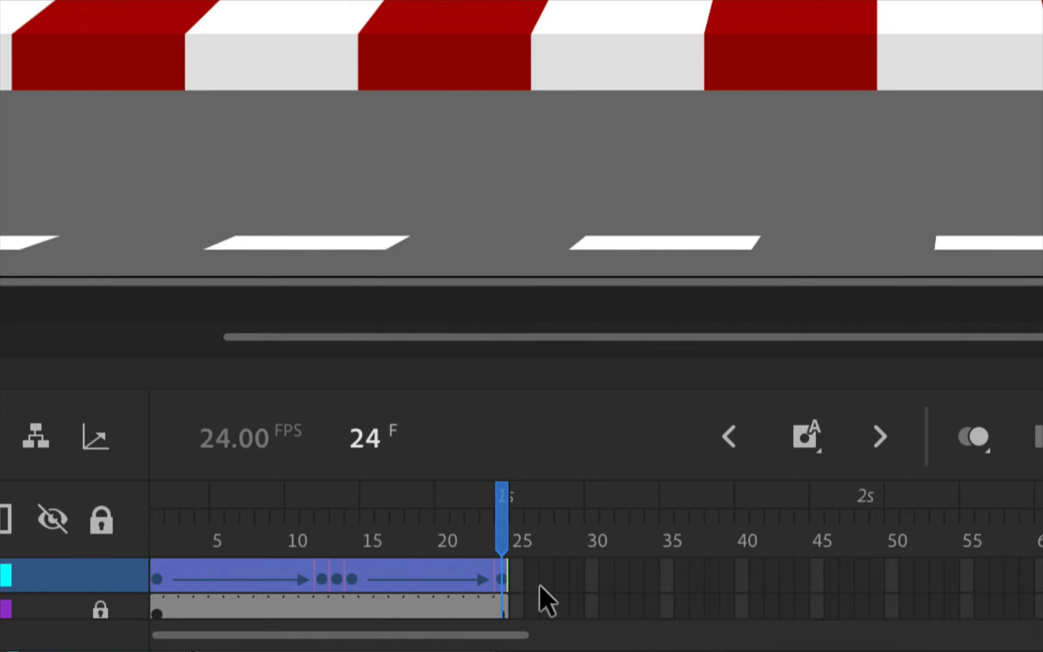
right_click(274, 579)
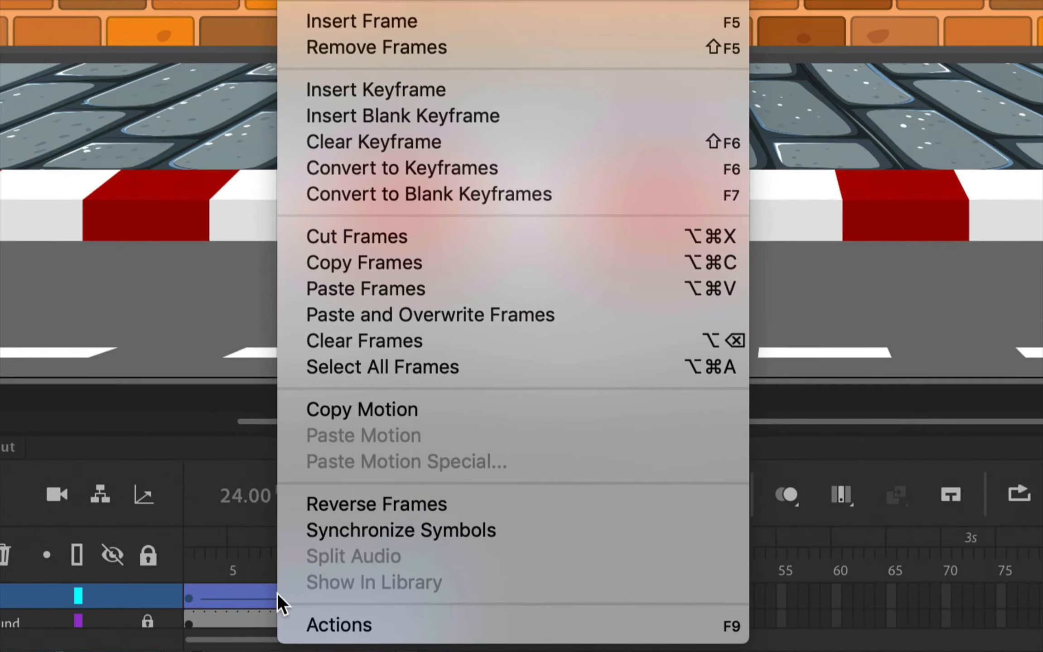
left_click(421, 268)
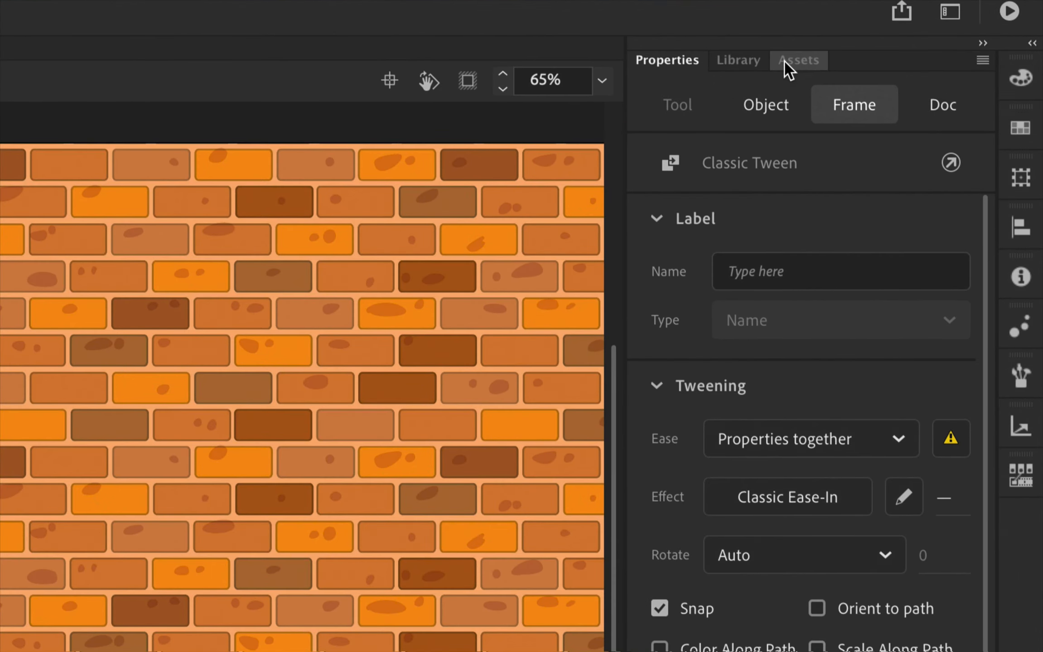
- Create a new Graphic symbol named Bouncing_Ball in the library root
left_click(758, 63)
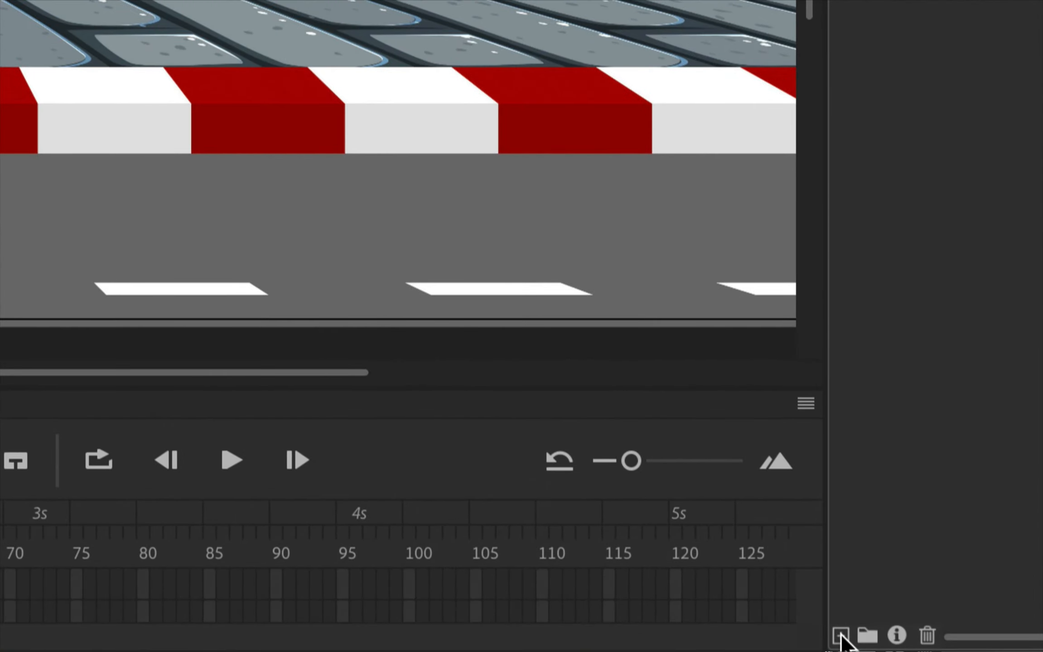
left_click(840, 636)
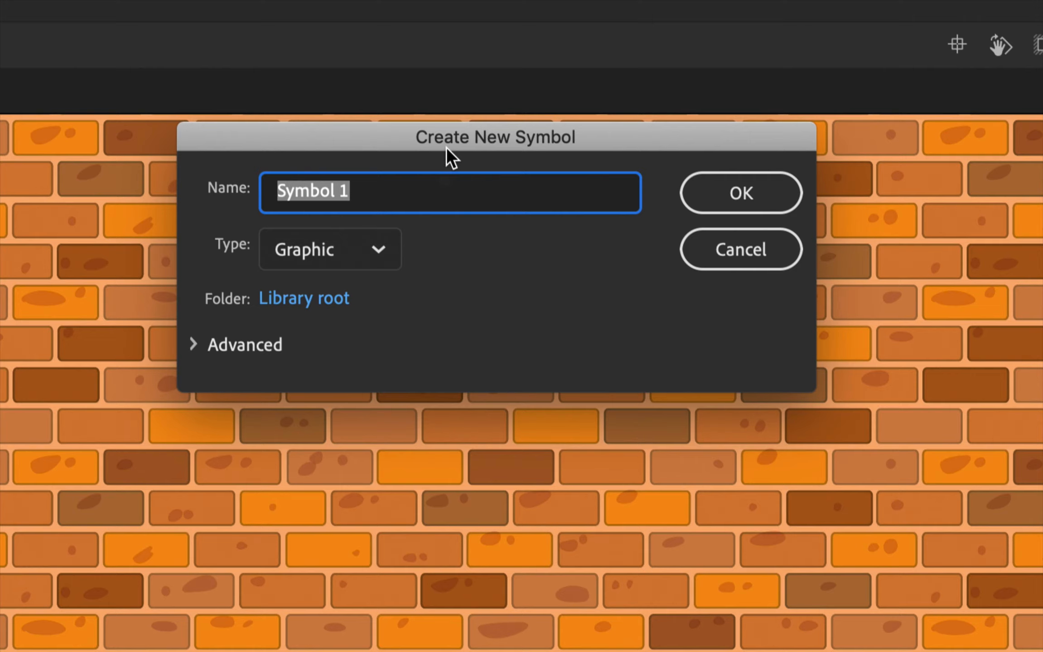
type("B")
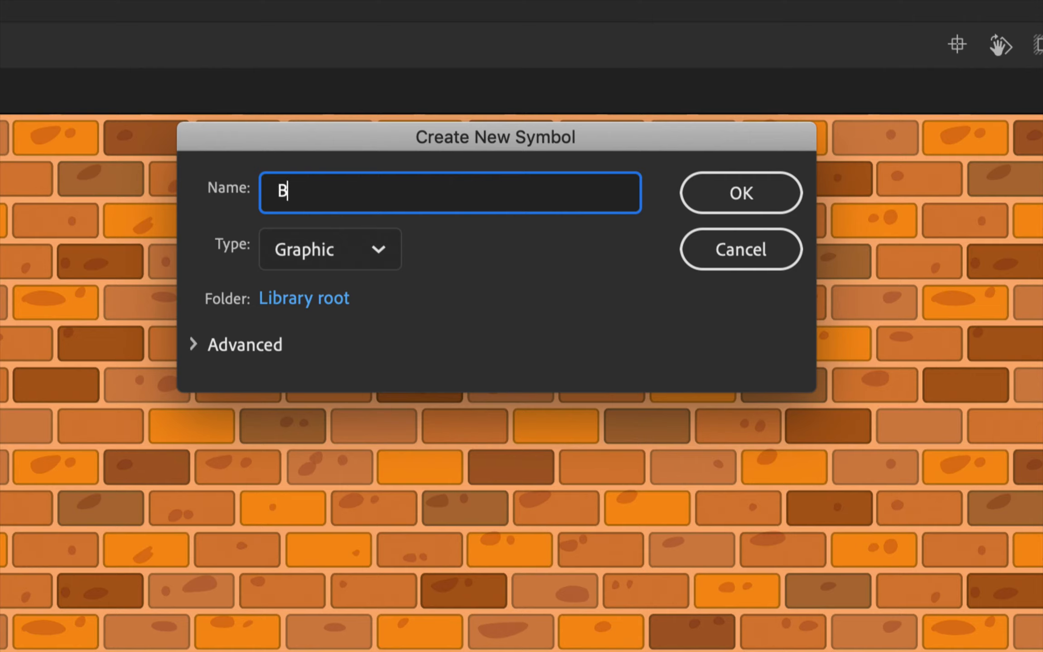
type("ouncing_")
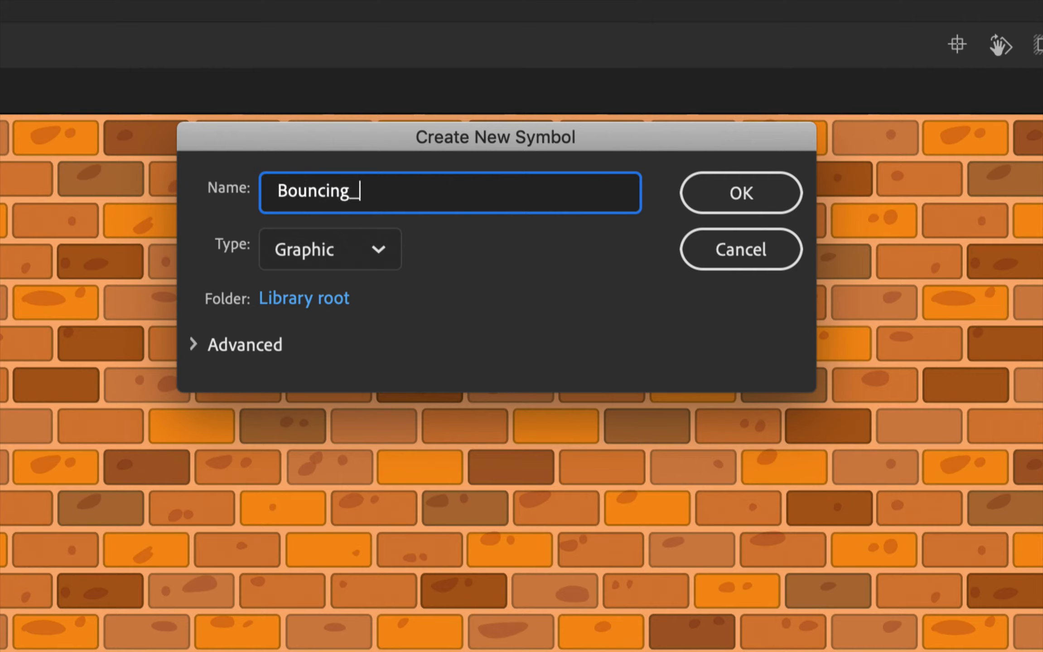
type("Ball")
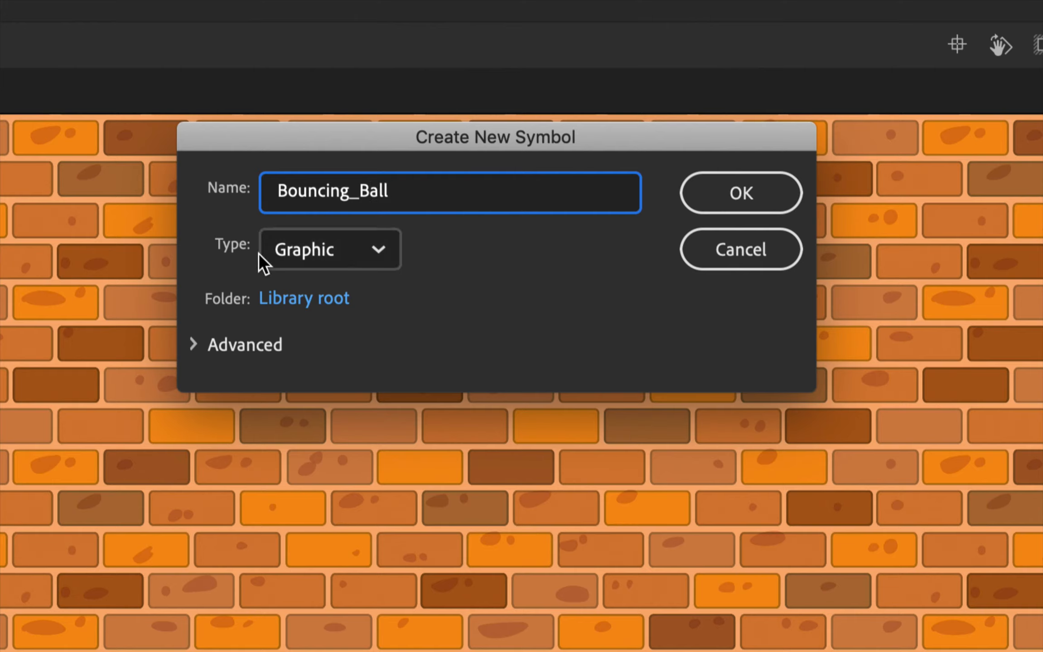
left_click(285, 255)
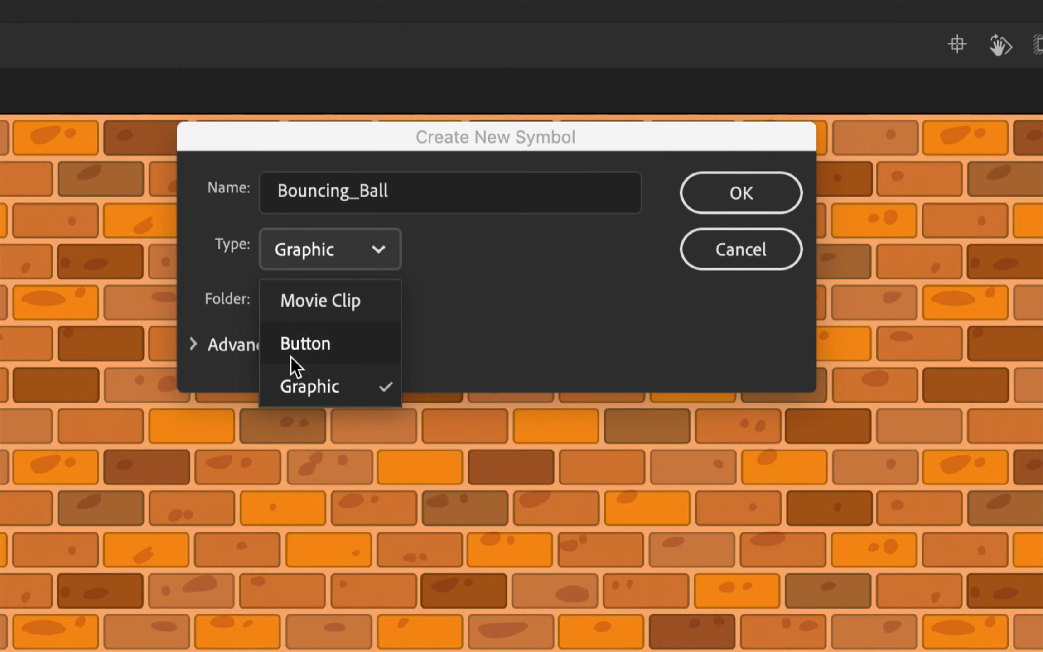
left_click(293, 386)
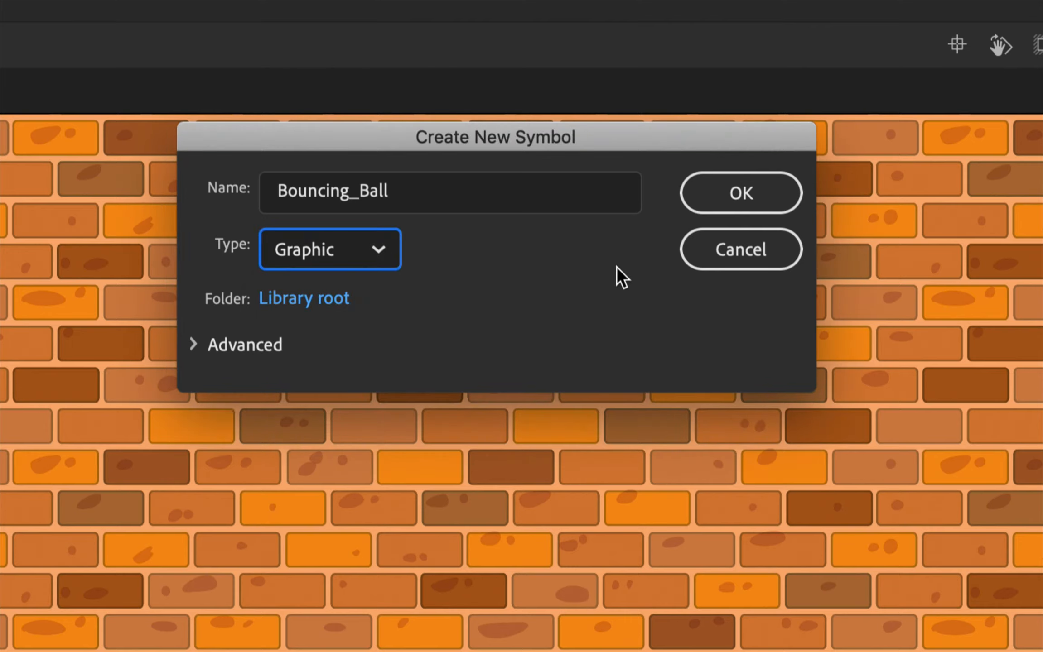
left_click(769, 178)
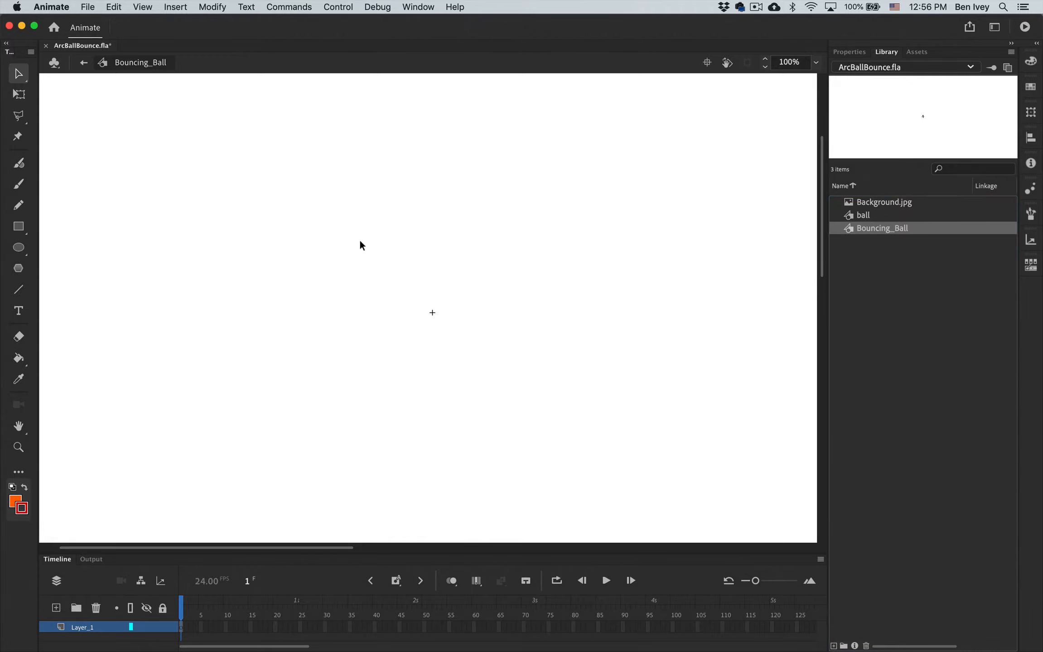
- Paste the copied ball frames at frame 1 of the Bouncing_Ball symbol's layer and set the zoom to Show All
mouse_move(159, 649)
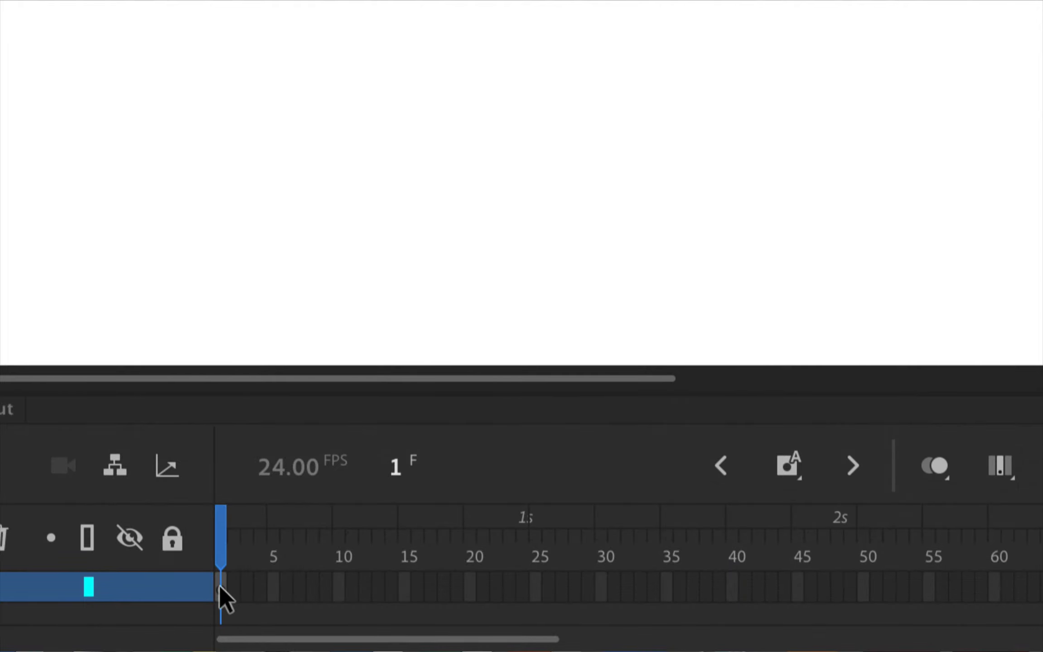
right_click(222, 589)
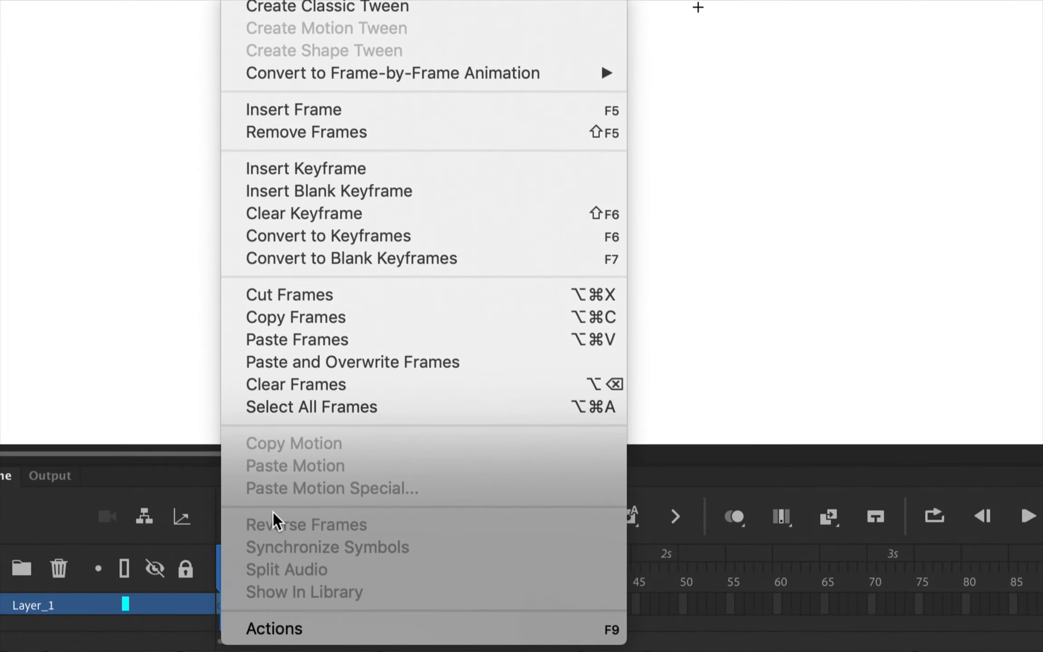
left_click(329, 340)
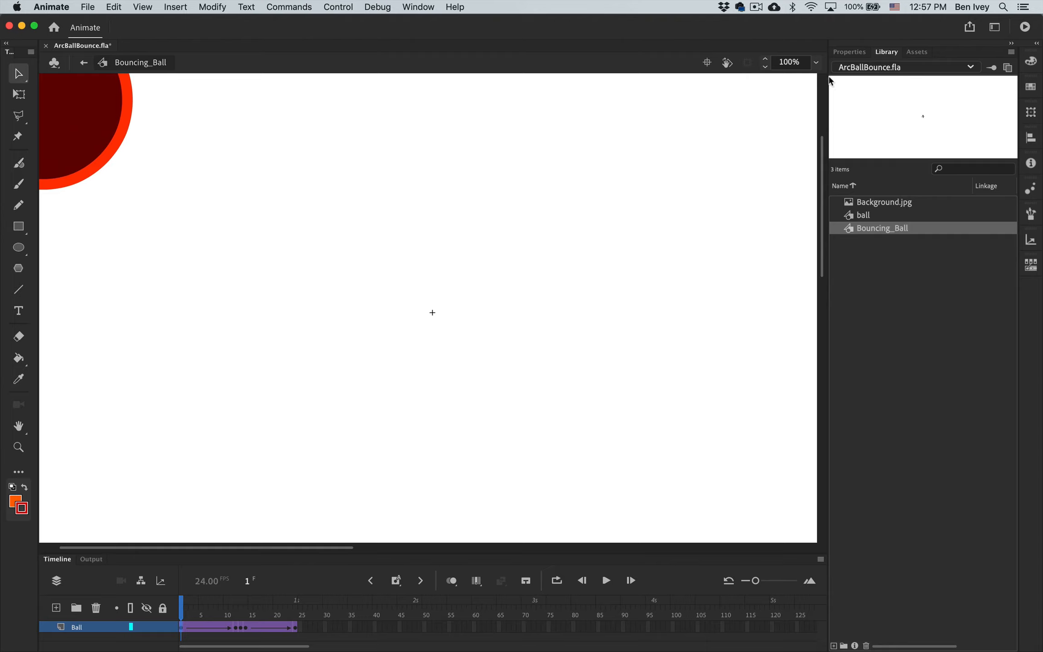
left_click(815, 64)
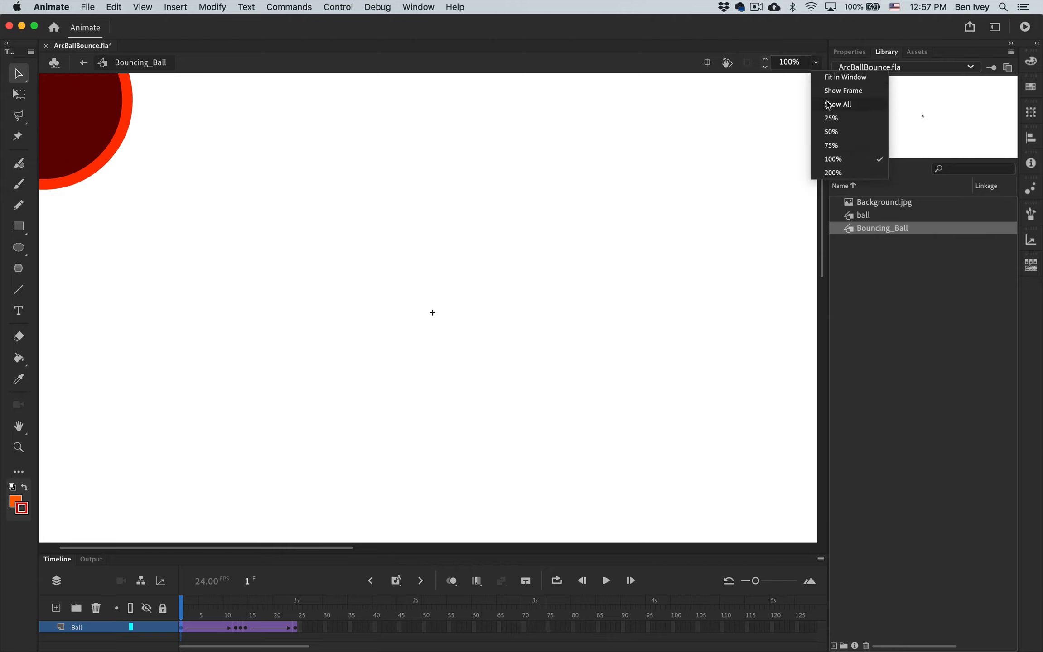
left_click(828, 107)
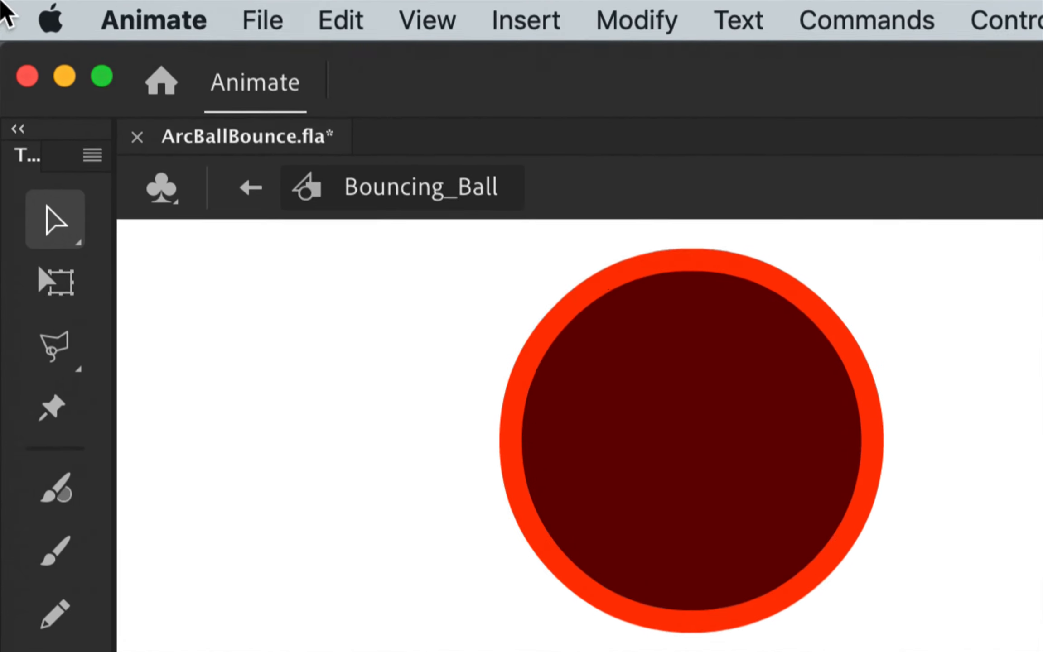
- Return to Scene 1 and add a layer named BouncingBall above the Ball layer
left_click(249, 193)
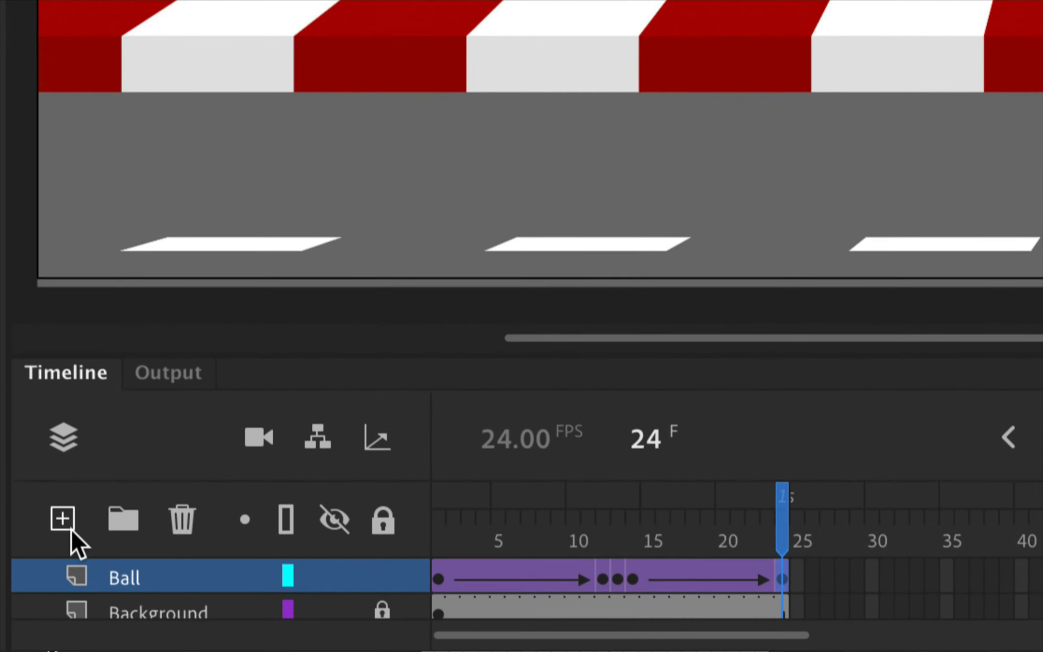
left_click(63, 521)
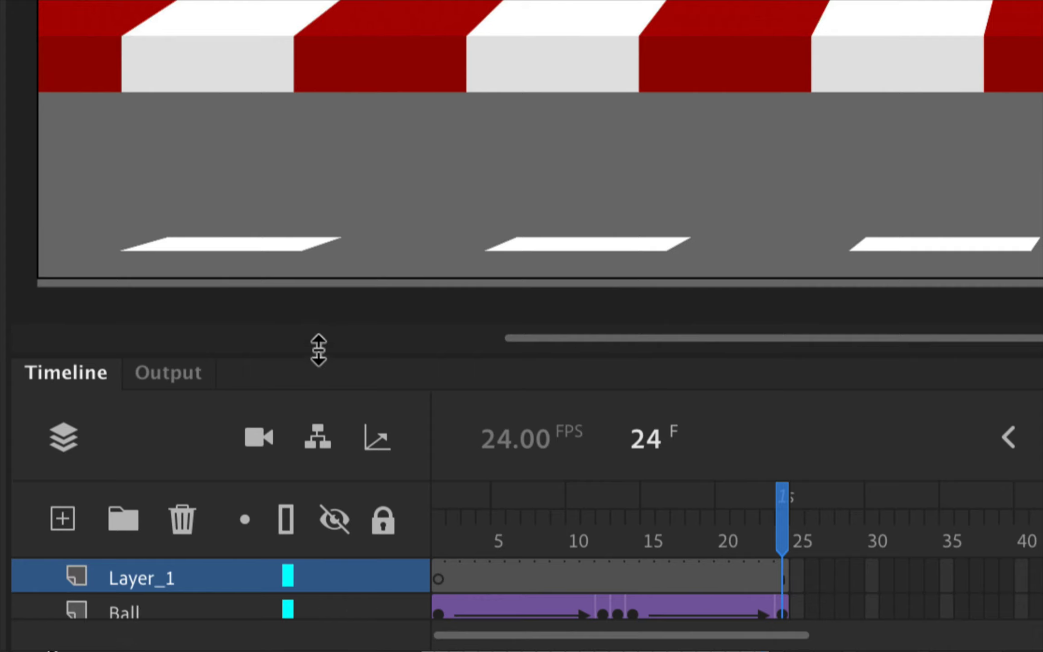
left_click_drag(319, 349, 328, 233)
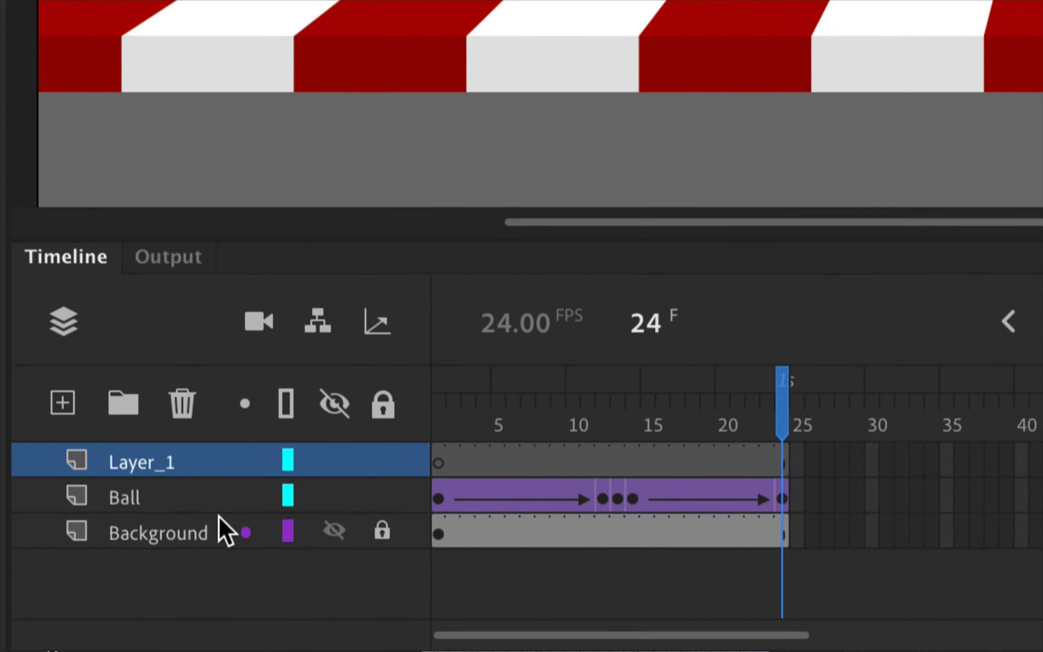
left_click(134, 471)
double_click(134, 470)
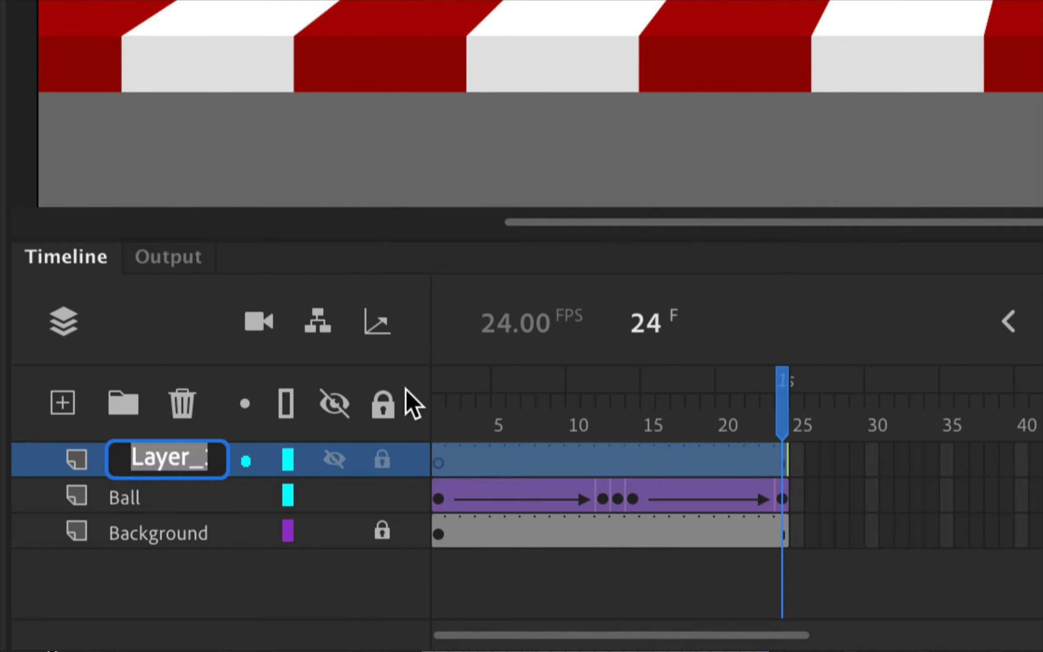
type("BouncingBall")
key("Return")
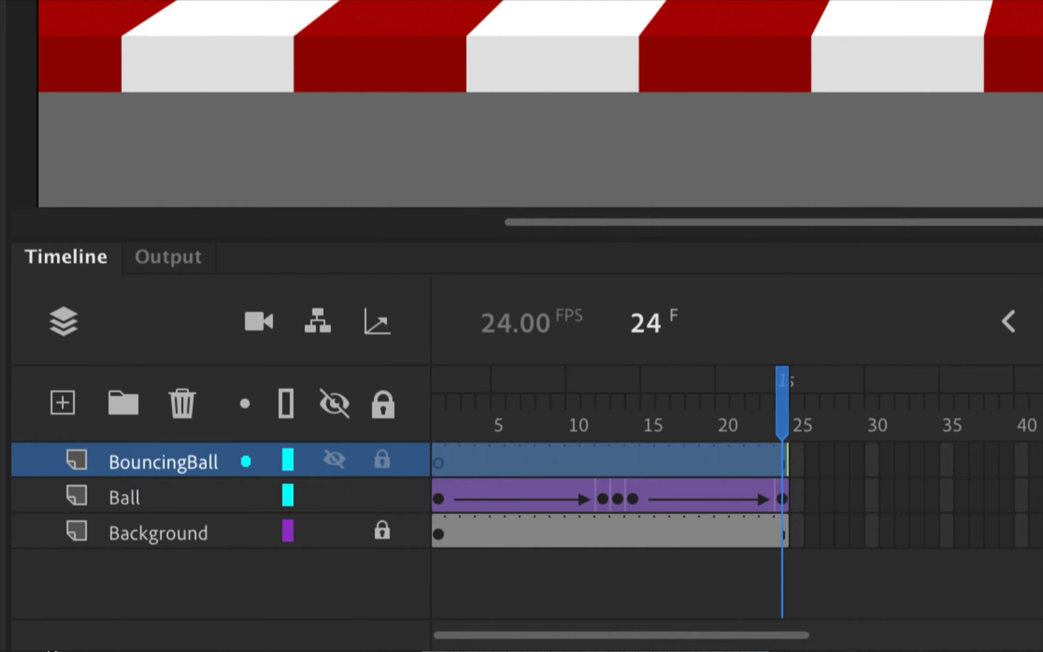
- Place an instance of the Bouncing_Ball symbol on the upper middle of the stage at frame 1 of the BouncingBall layer
left_click(438, 465)
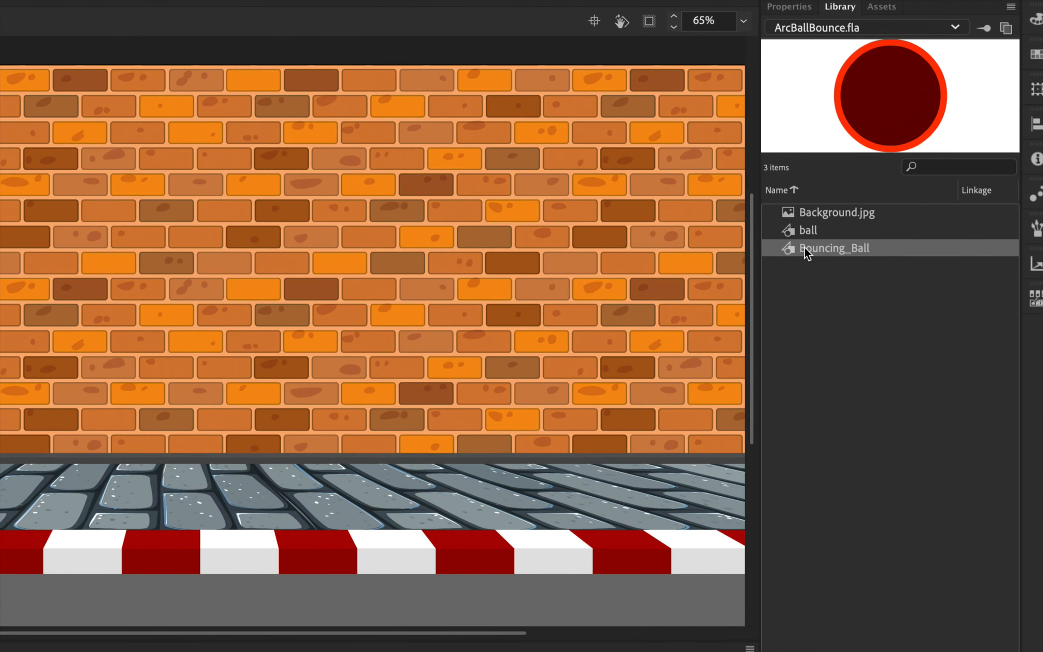
left_click(789, 253)
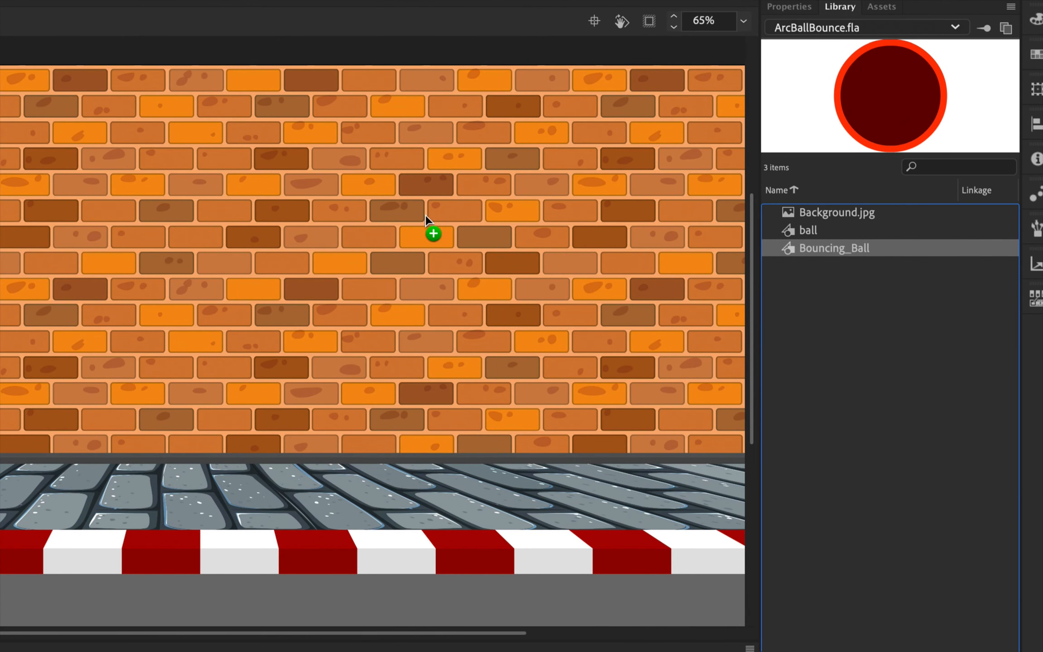
left_click_drag(199, 191, 194, 197)
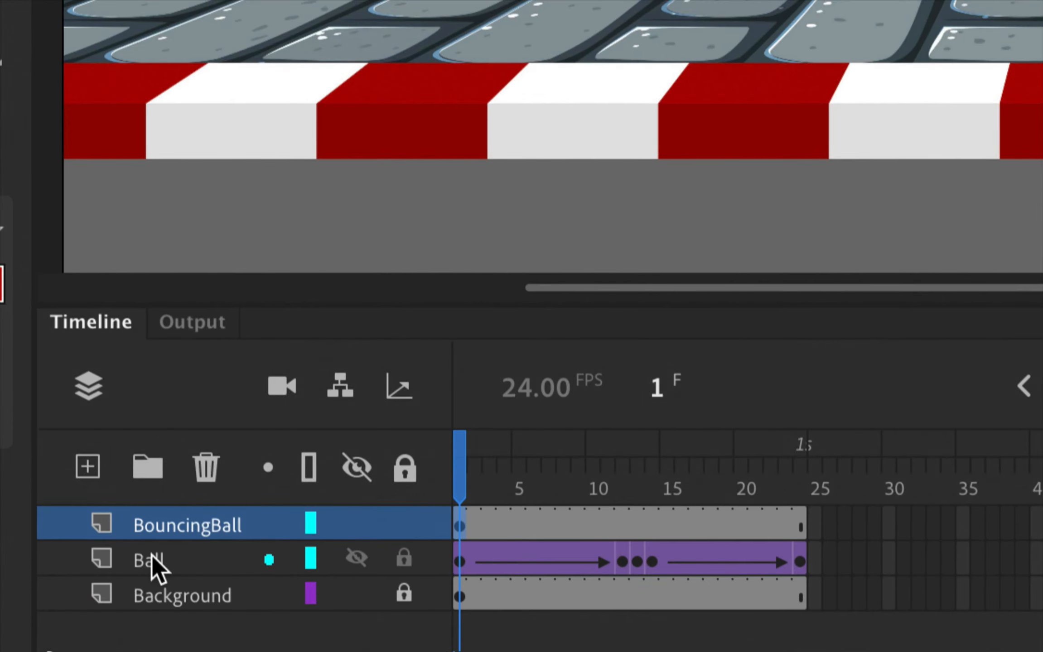
- Delete the original Ball layer and make the BouncingBall layer active
left_click(159, 569)
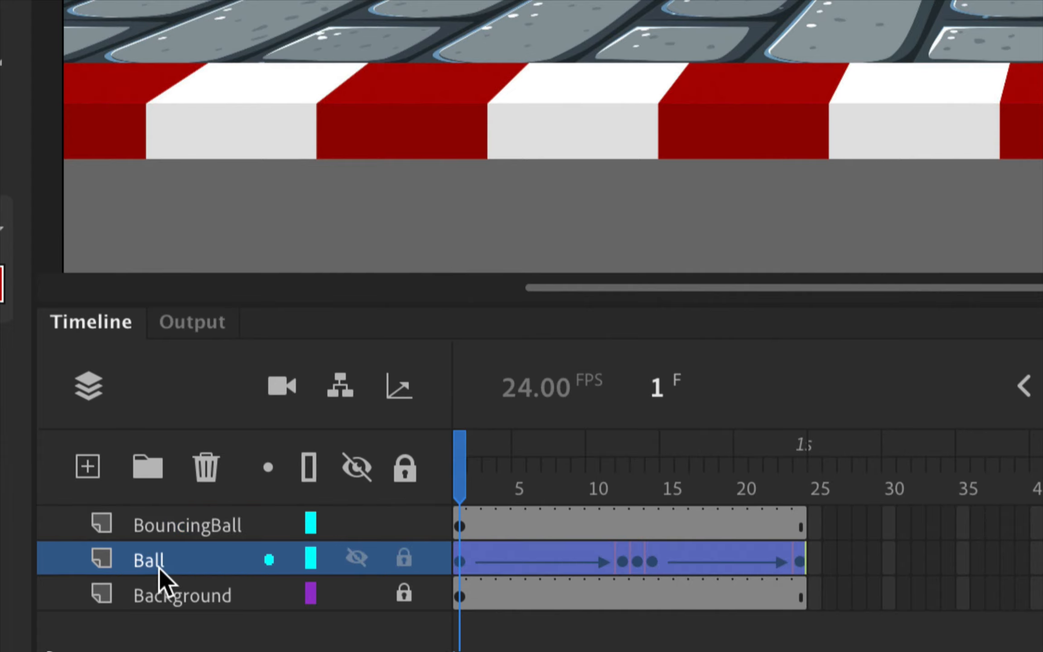
left_click(205, 471)
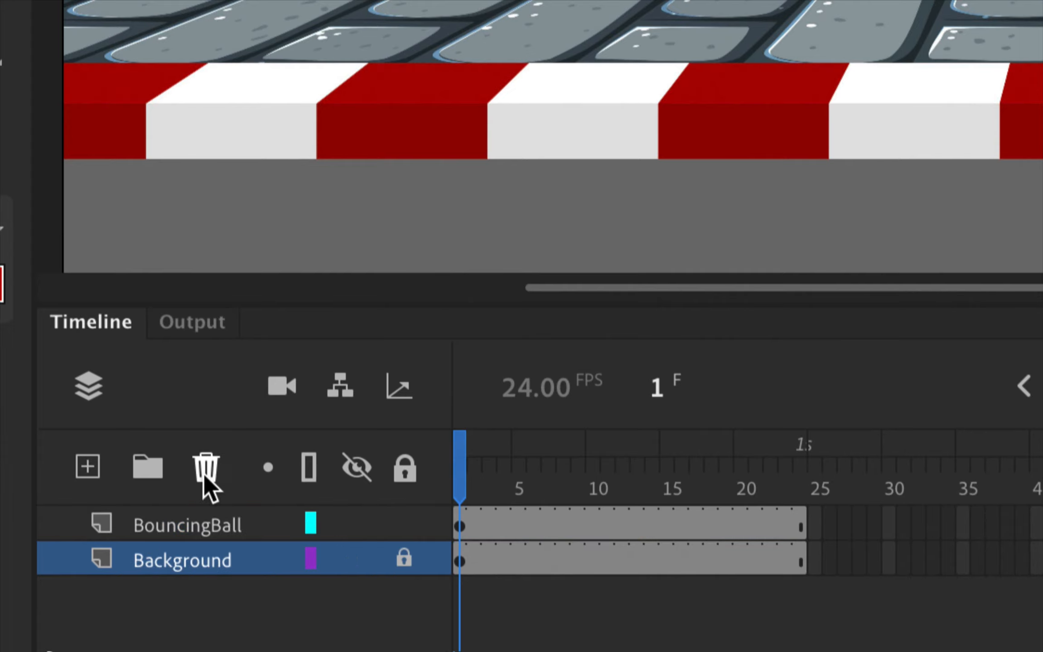
left_click(190, 529)
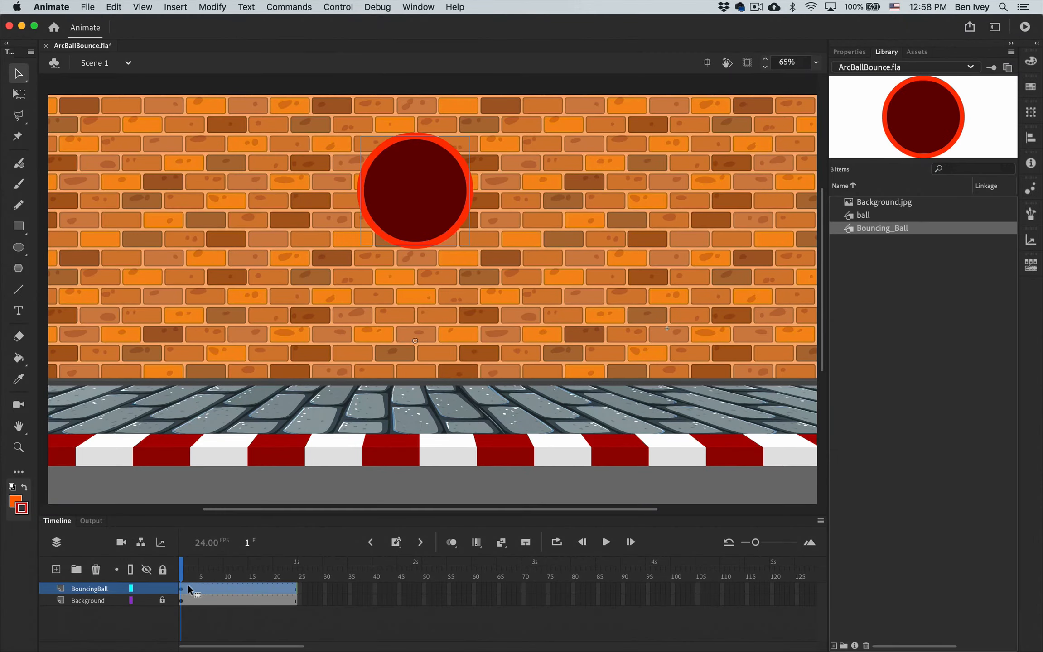
- Play back the Scene 1 animation to check the nested ball's bounce
left_click(308, 620)
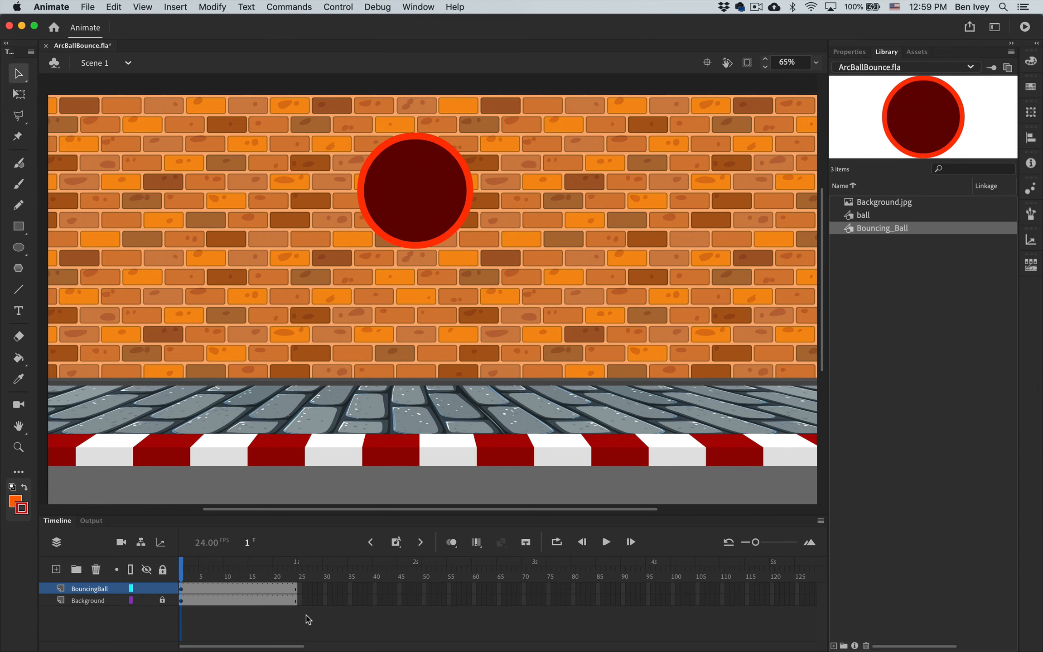
key("Return")
key("Return")
key("Return")
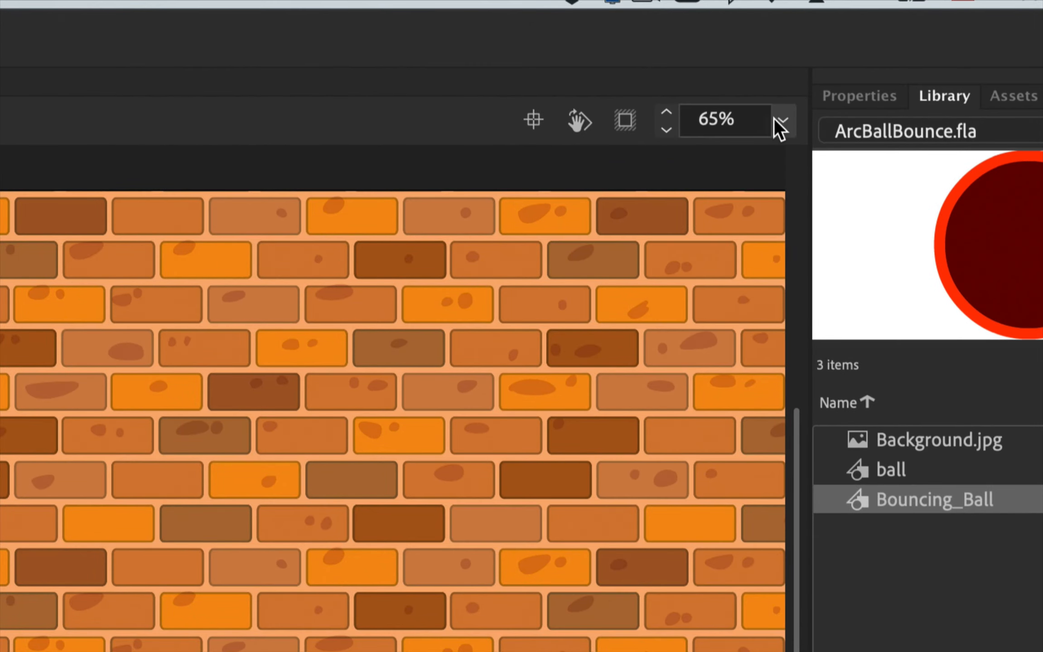
- Move the ball horizontally off the stage's left edge at frame 1 of the BouncingBall layer
left_click(816, 63)
left_click(811, 277)
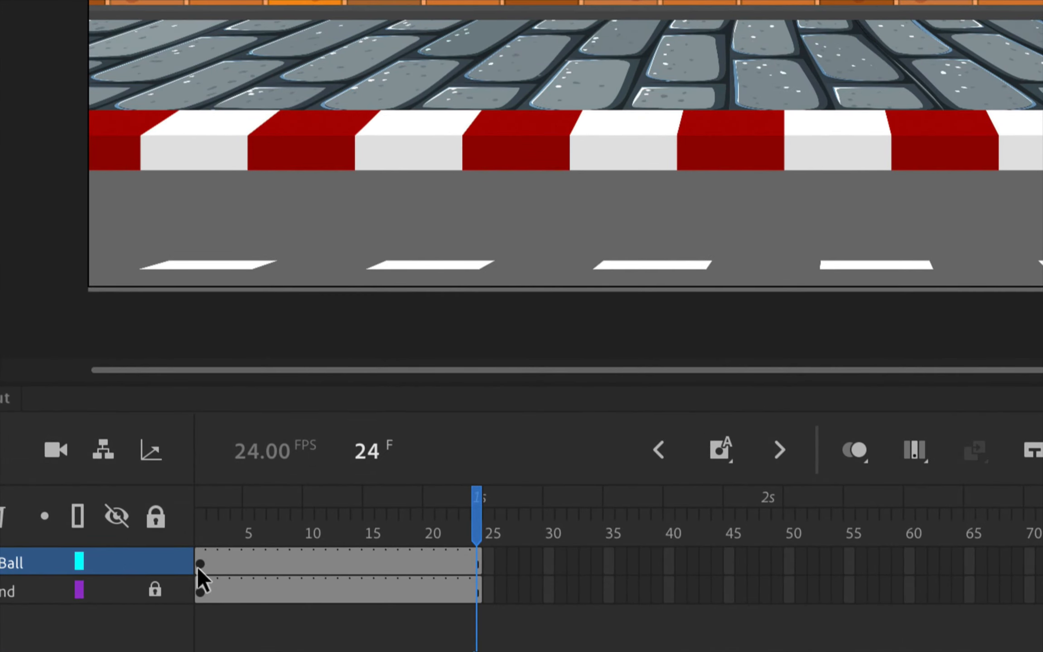
left_click(196, 569)
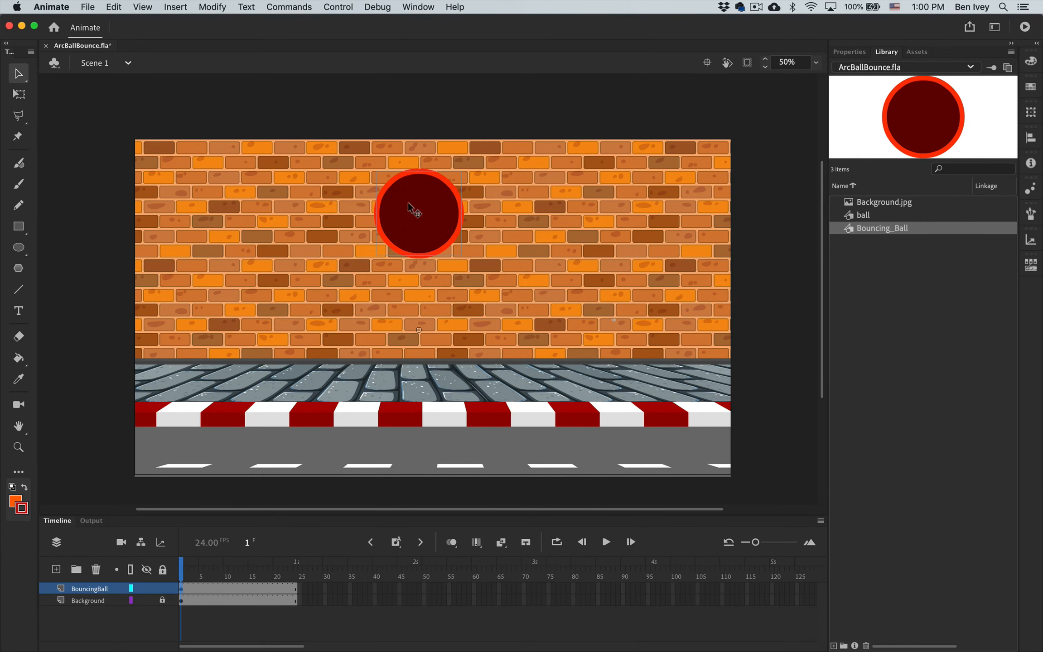
left_click_drag(407, 202, 83, 201)
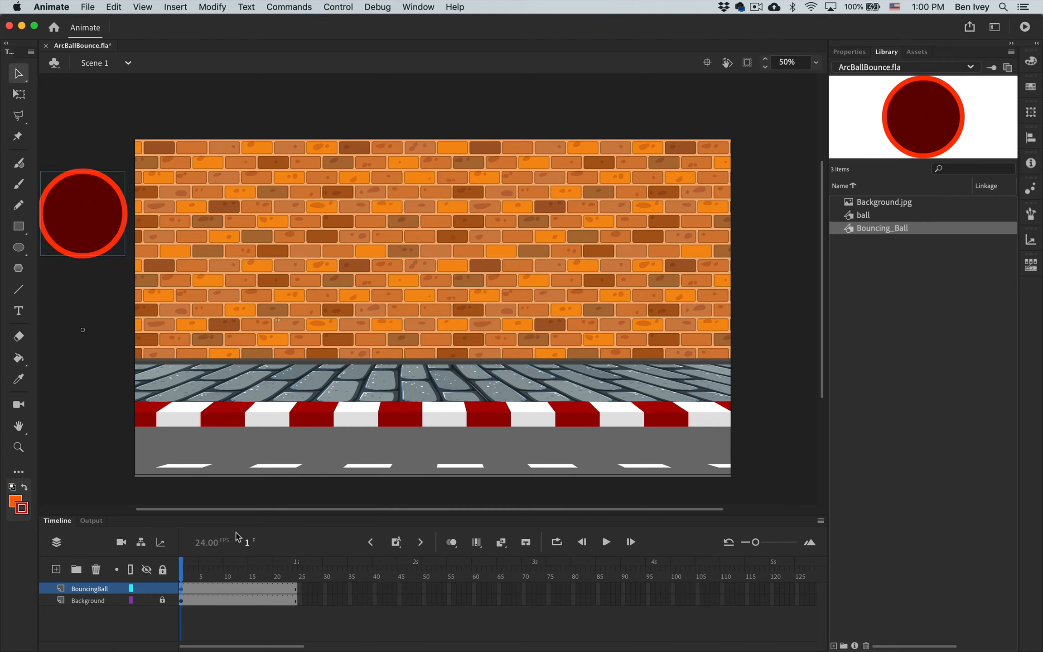
- Insert keyframes at frame 72 on both the BouncingBall and Background layers
left_click(294, 588)
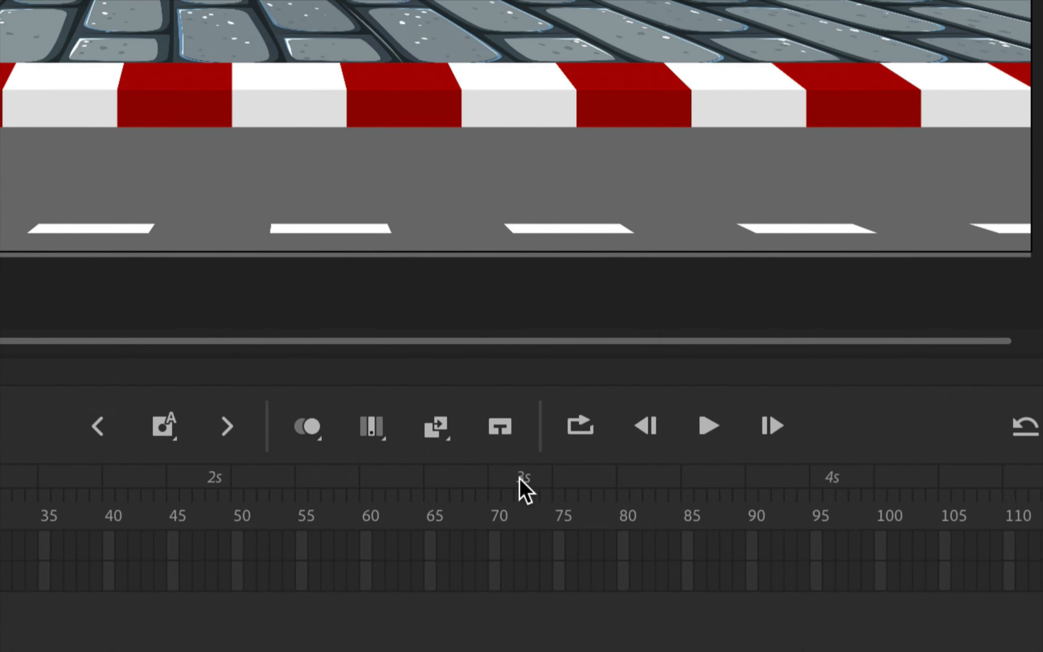
left_click(521, 546)
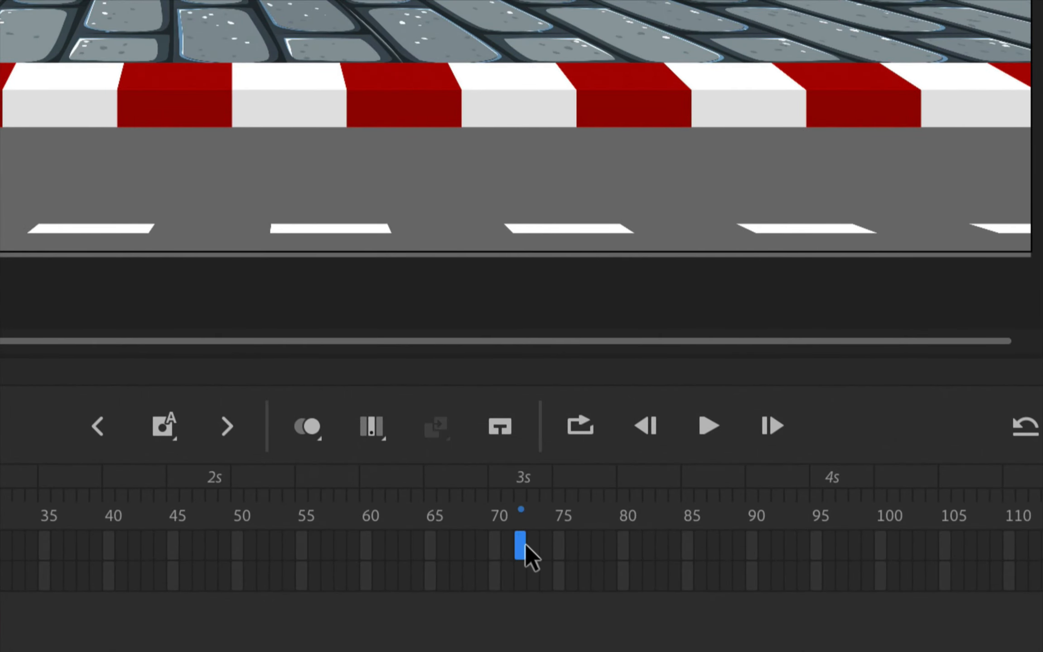
key("F7")
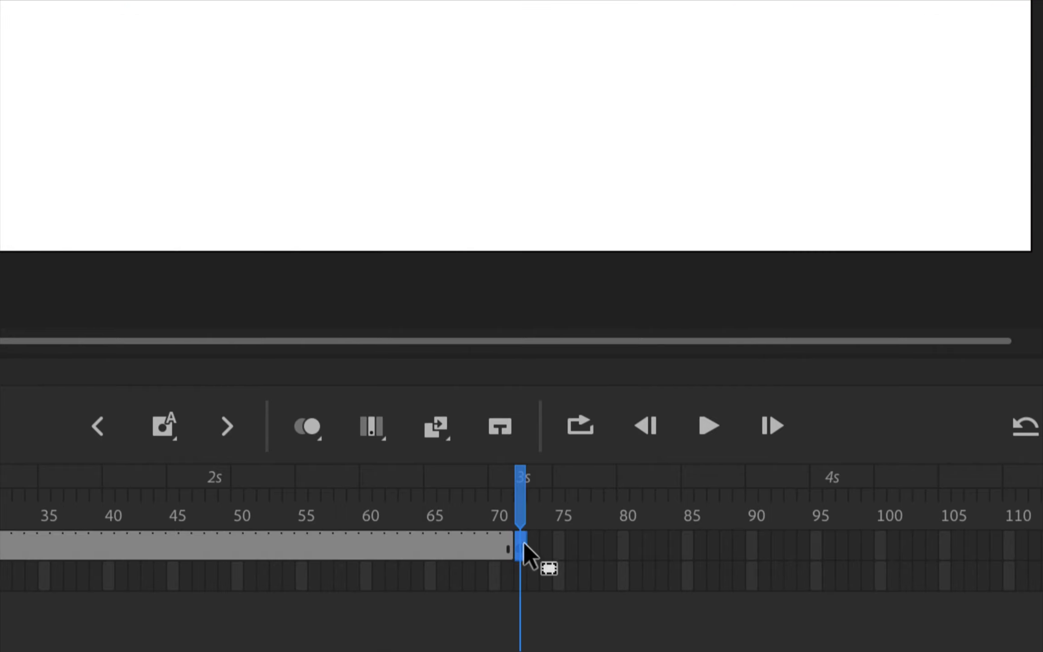
left_click(520, 574)
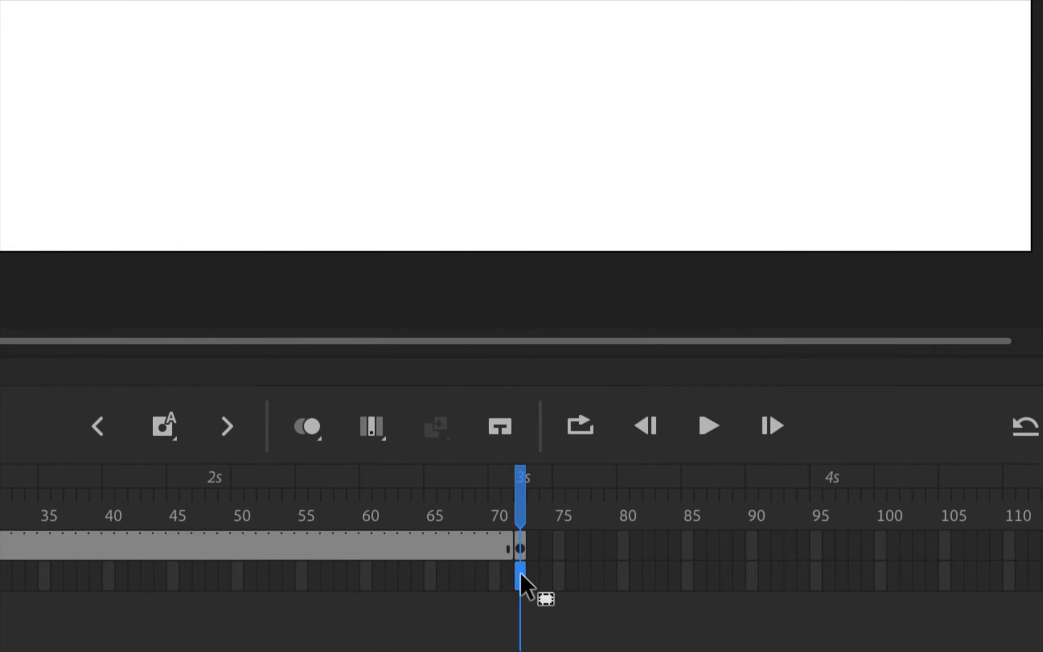
key("F5")
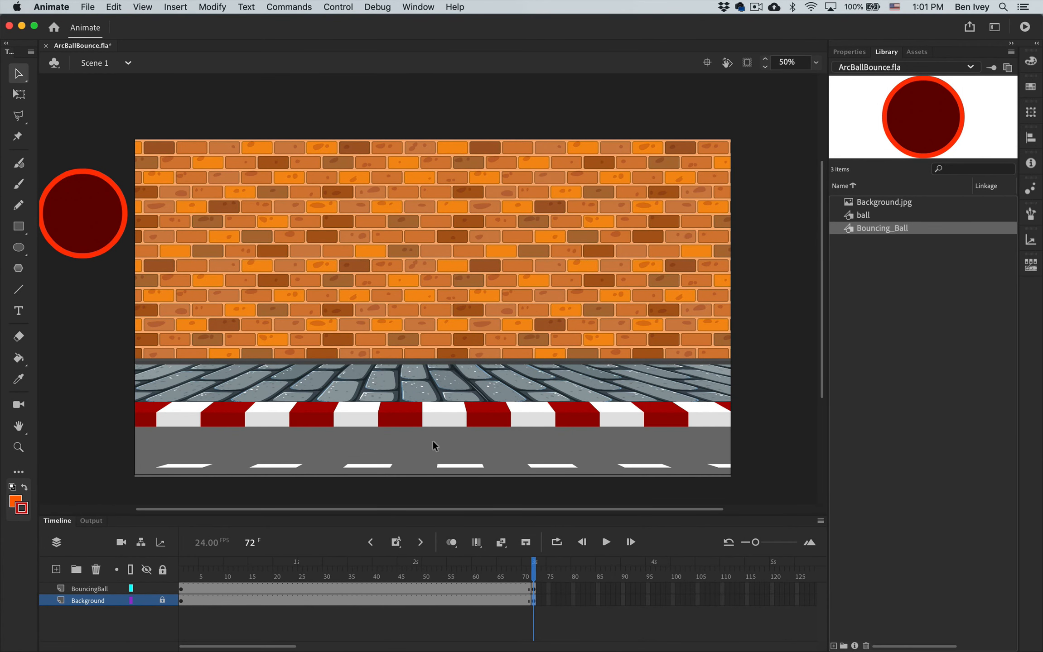
- Move the ball straight across to just beyond the stage's right edge at frame 72 of the BouncingBall layer
left_click(78, 216)
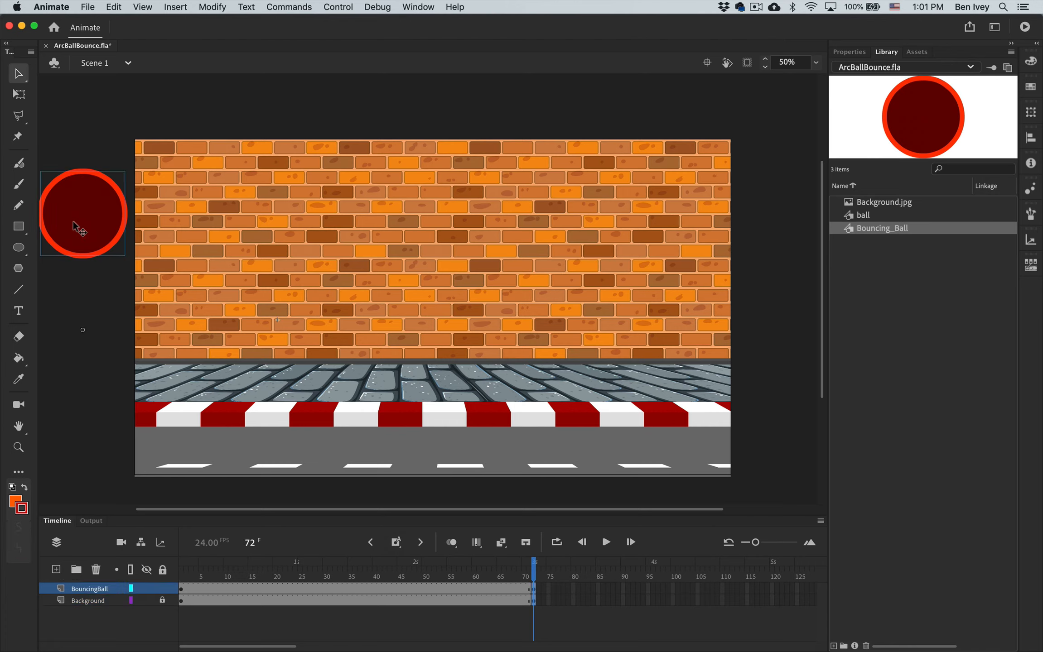
left_click_drag(78, 221, 775, 229)
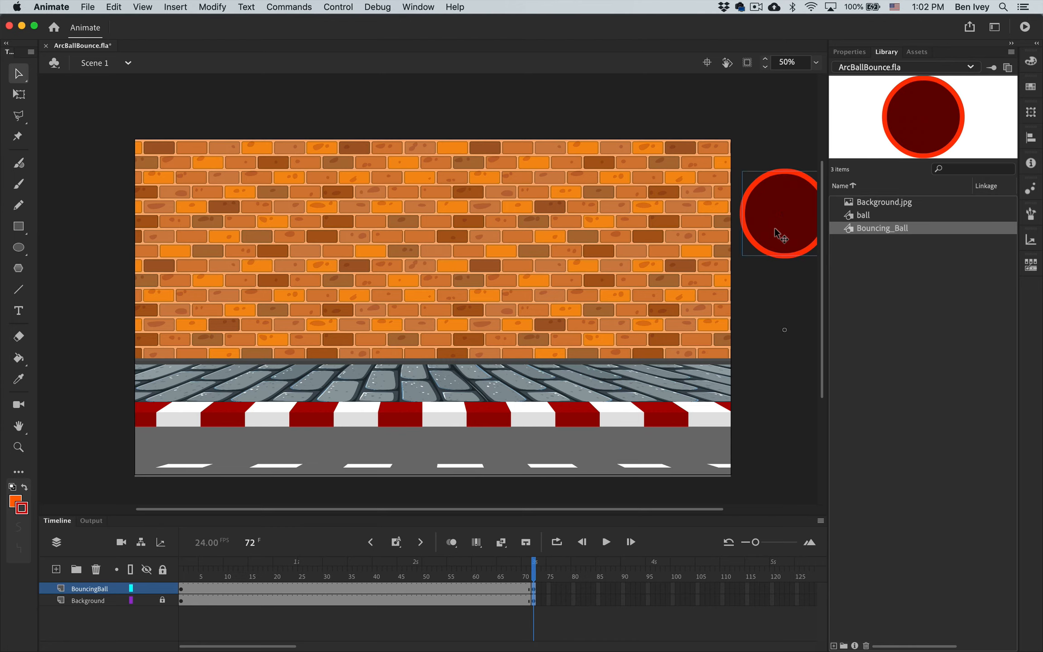
key("Return")
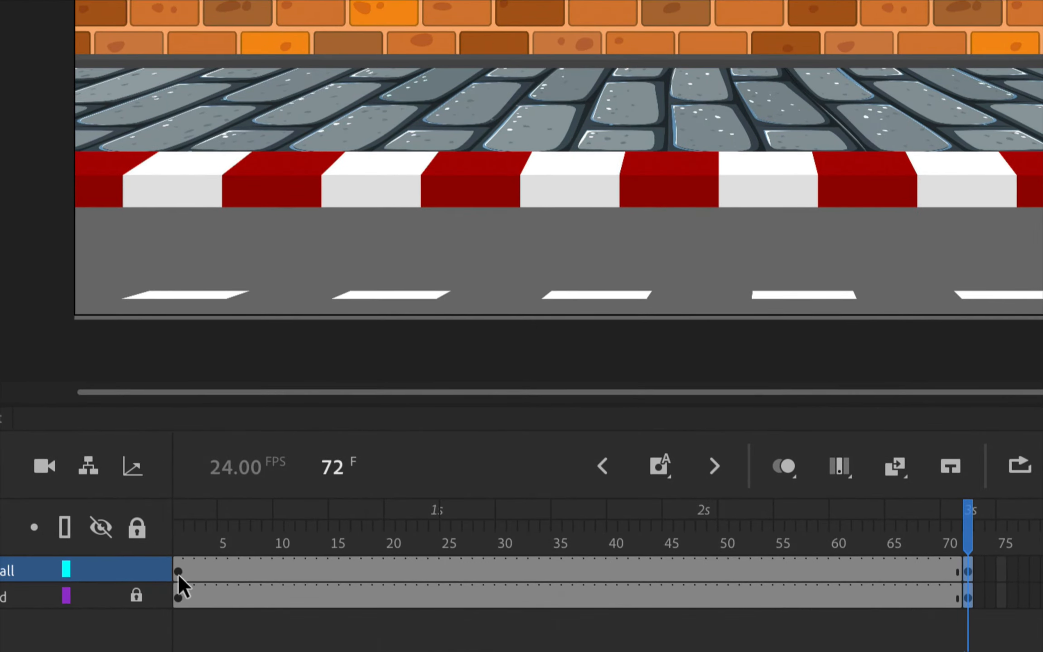
- Create a classic tween on the BouncingBall layer from frame 1 to the keyframe at frame 72
left_click(178, 573)
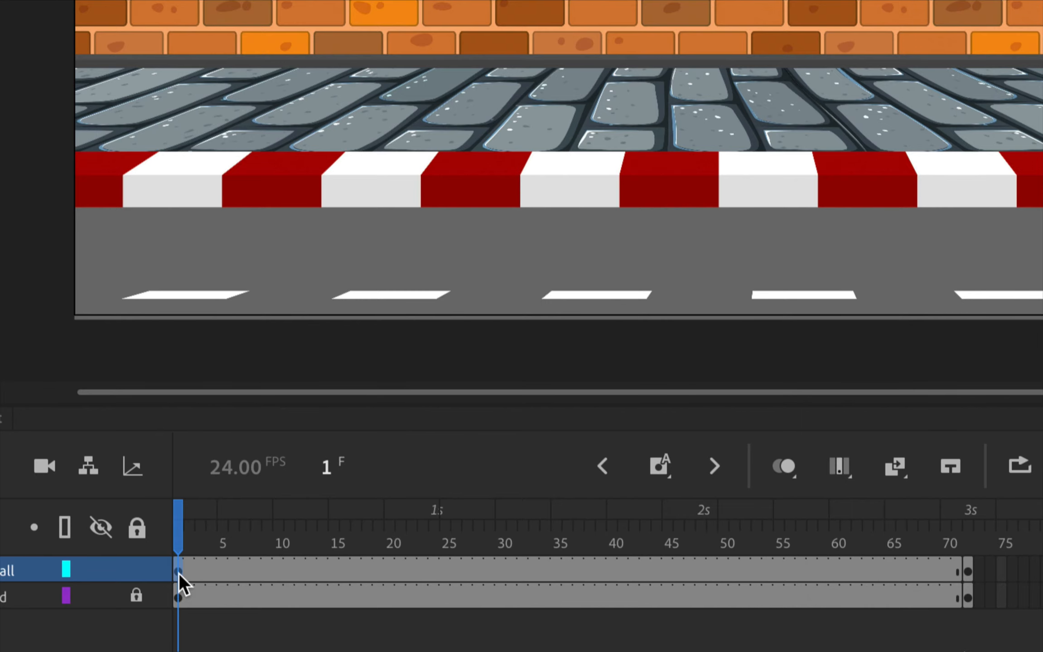
right_click(178, 573)
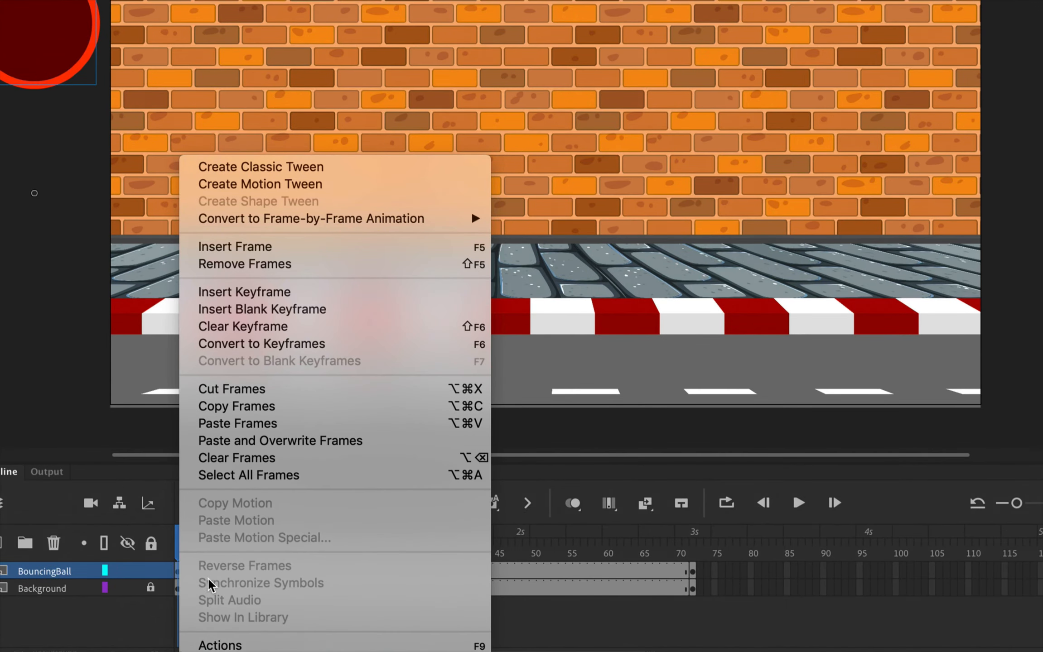
left_click(284, 169)
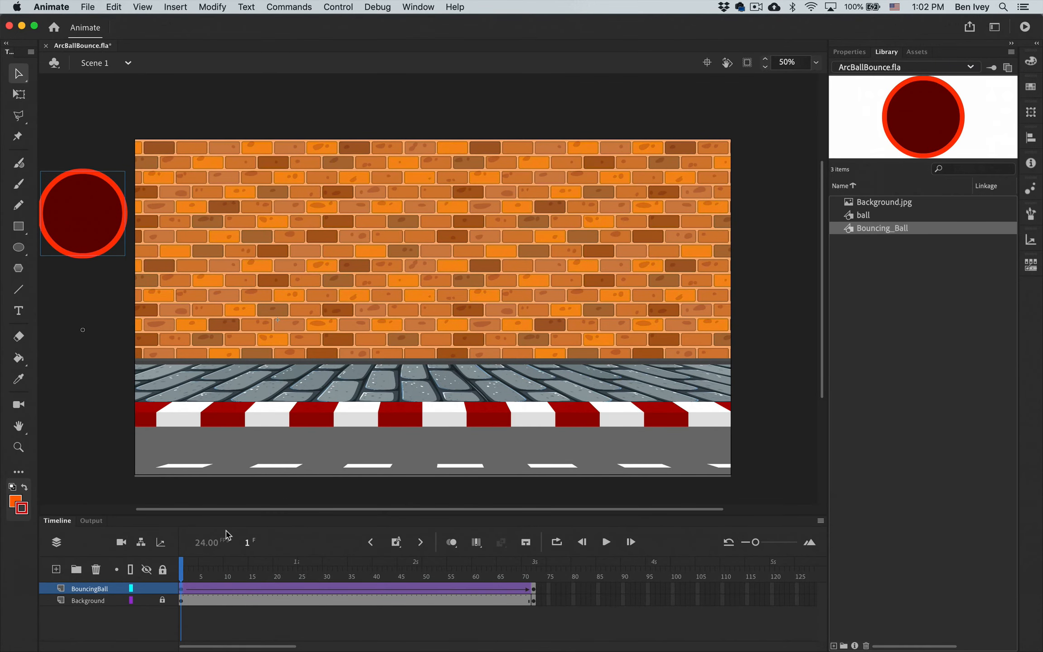
- Play and scrub the 72-frame animation to check the ball's bouncing travel across the stage
key("Return")
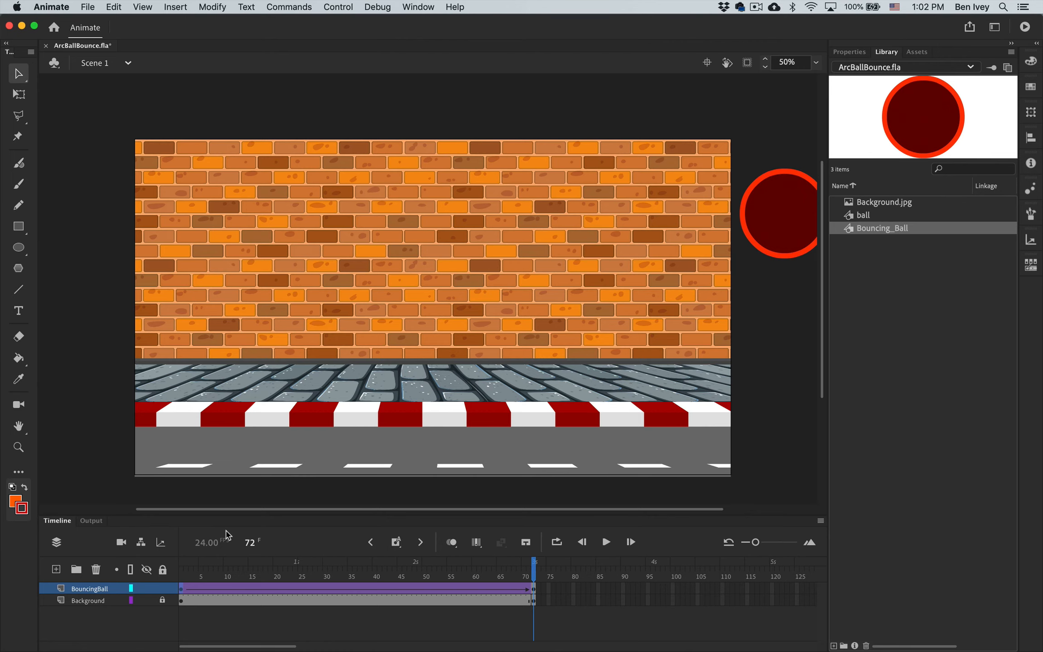
key("Return")
left_click(520, 576)
left_click_drag(524, 578, 161, 576)
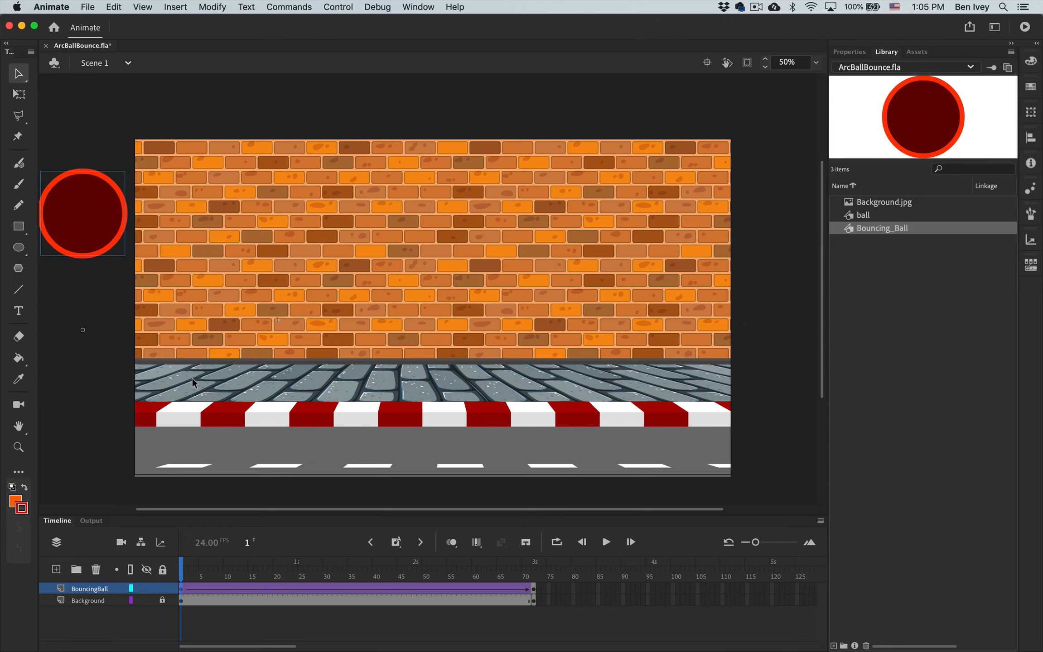
key("Return")
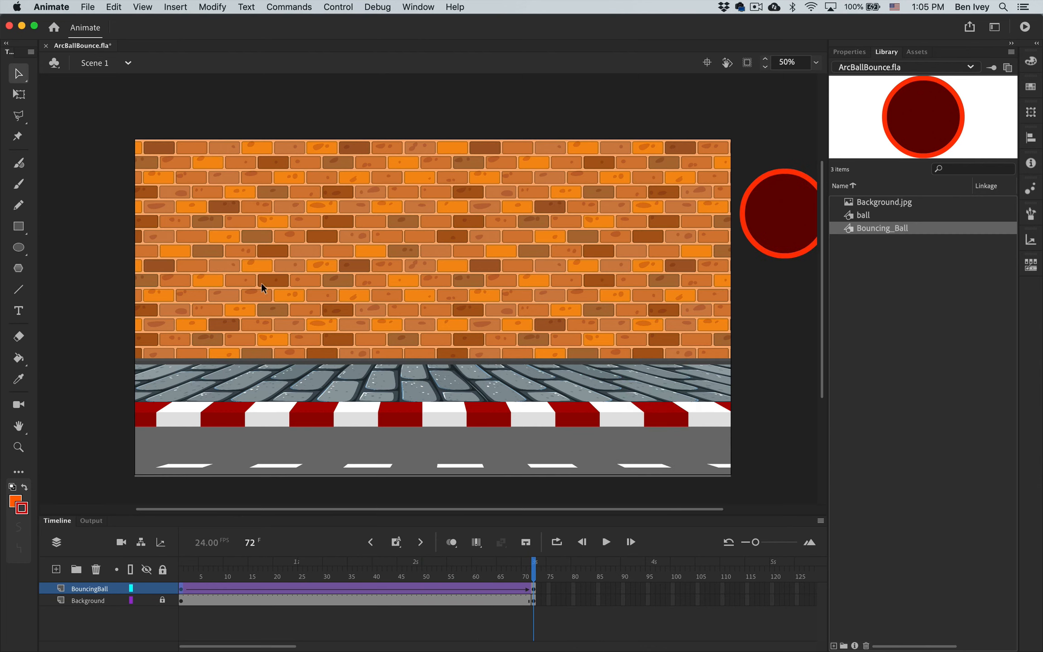
key("Return")
- Inside the Bouncing_Ball symbol, lower the ball at the frame 24 keyframe by about a third of its height
left_click(181, 588)
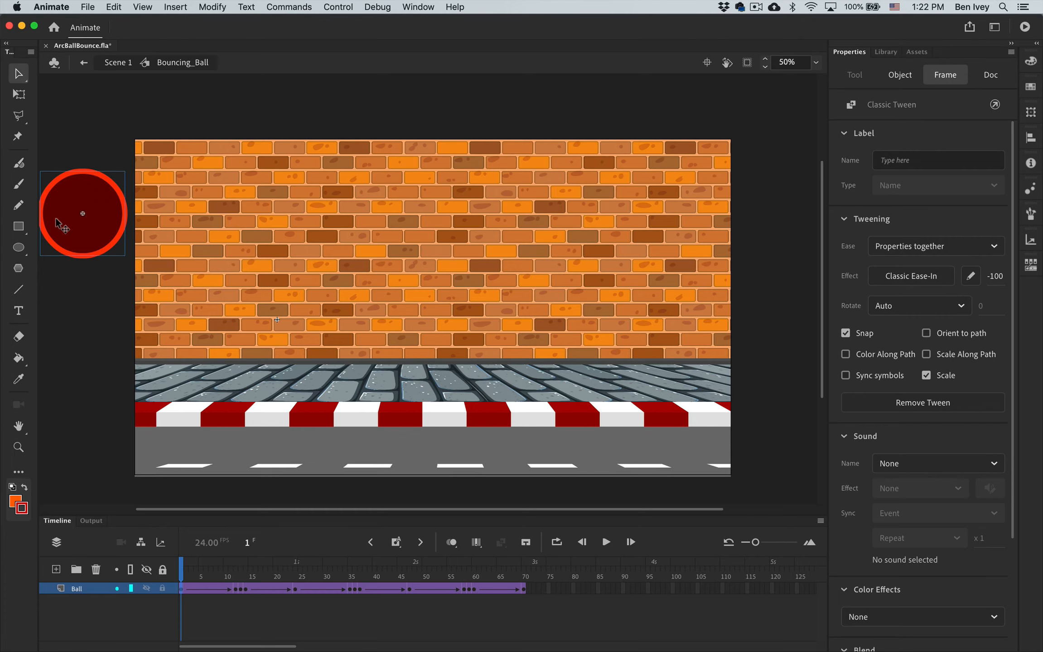
left_click(184, 589)
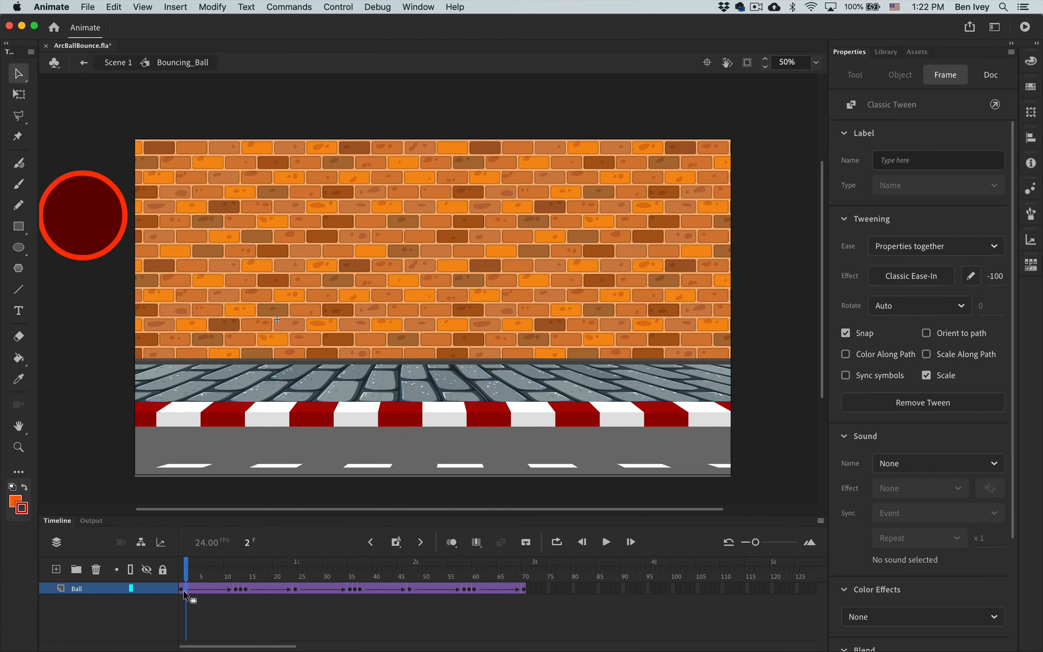
left_click(182, 590)
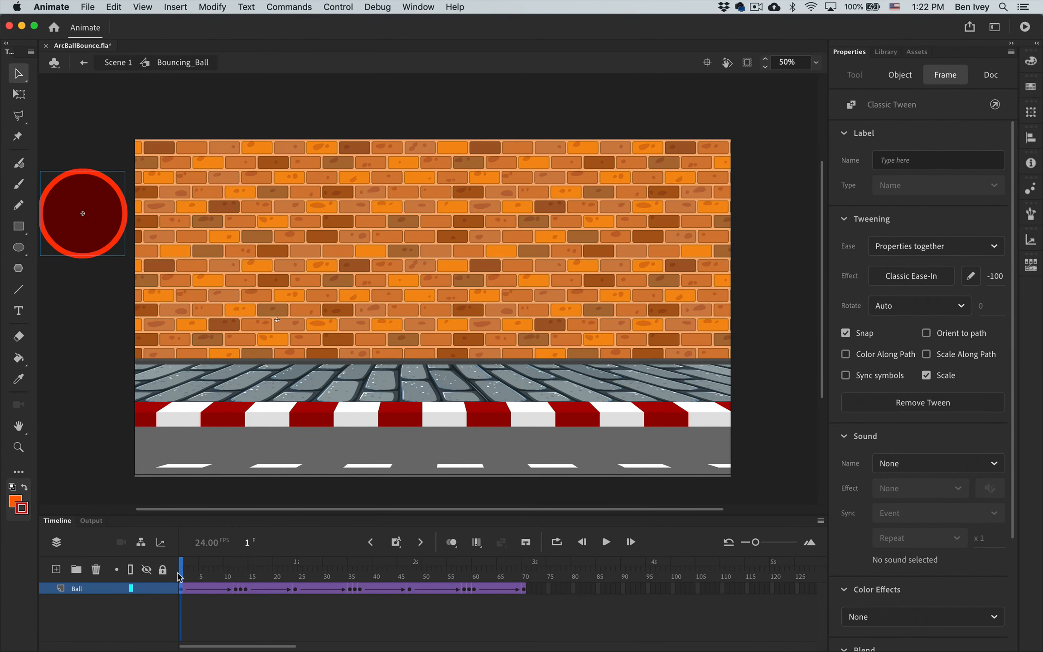
left_click_drag(180, 578, 297, 584)
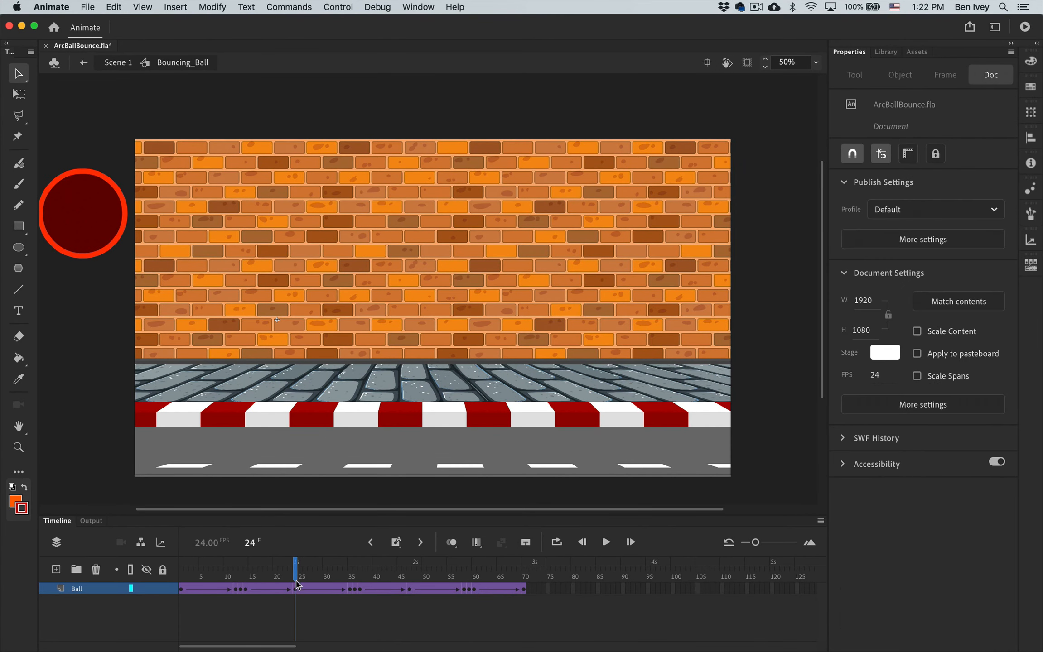
left_click(295, 590)
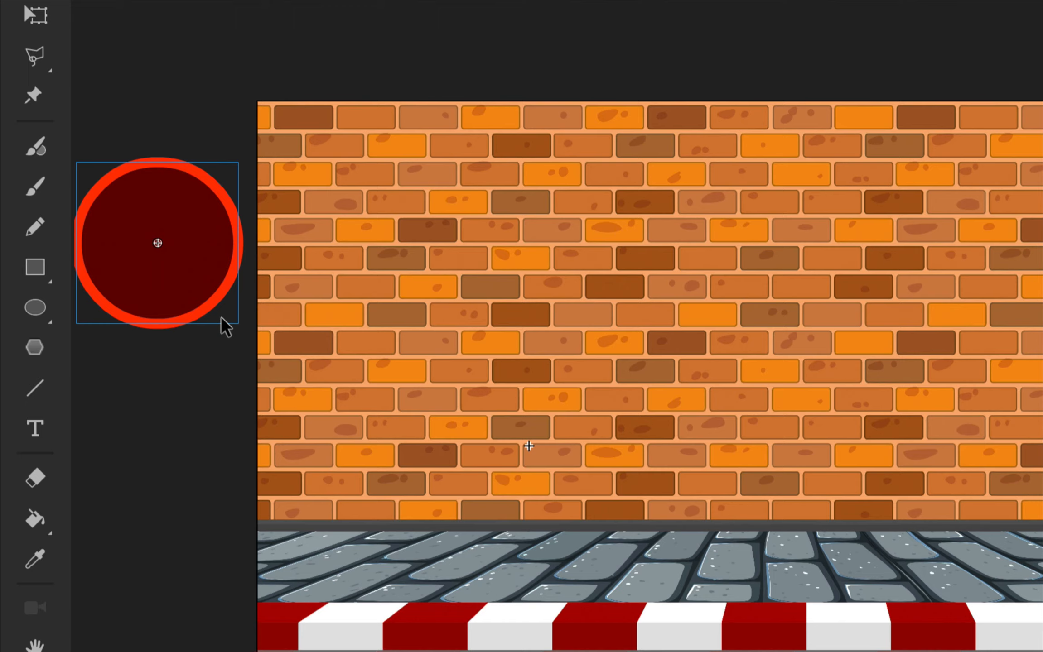
key("shift+Down")
key("shift+Down")
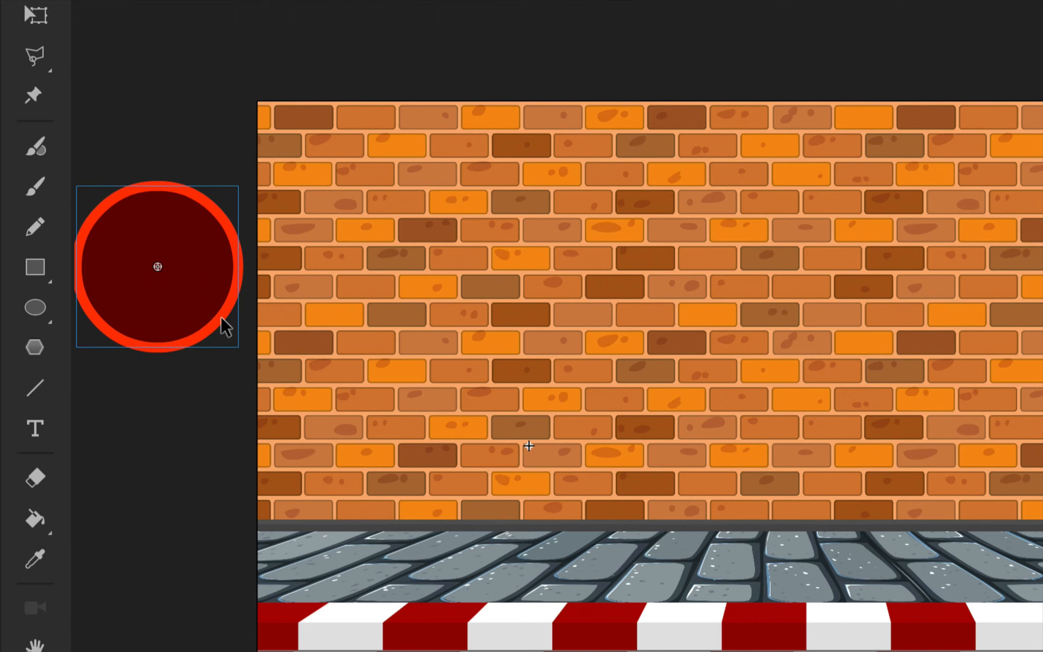
key("shift+Down")
key("shift+Down")
key("shift+Down")
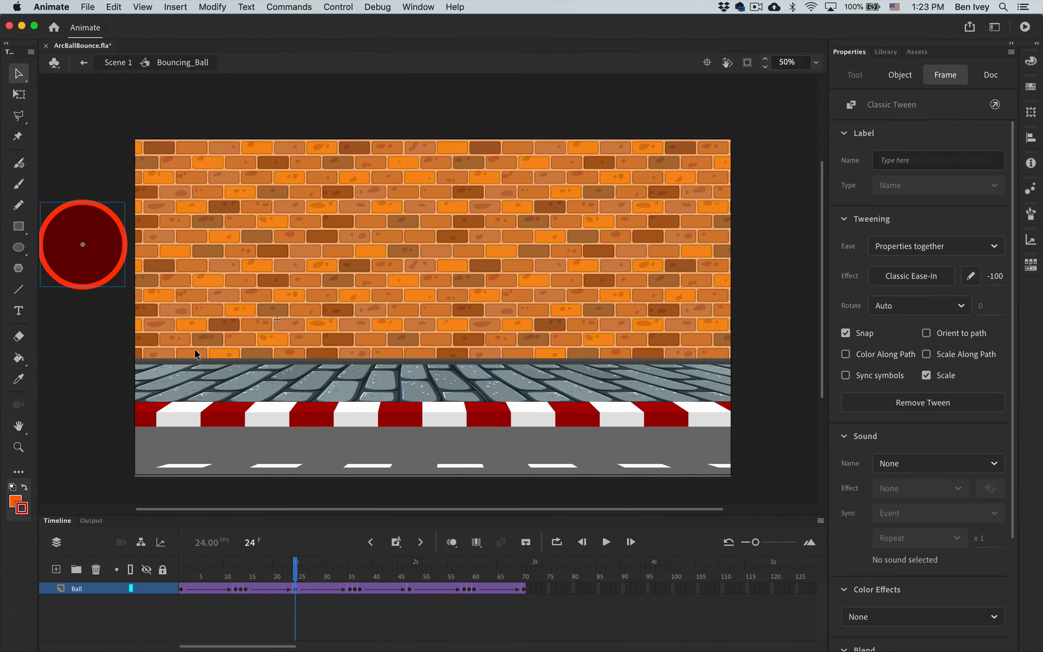
- Lower the ball at the frame 47 keyframe of the Bouncing_Ball symbol to Y -143.15
left_click_drag(297, 574, 410, 582)
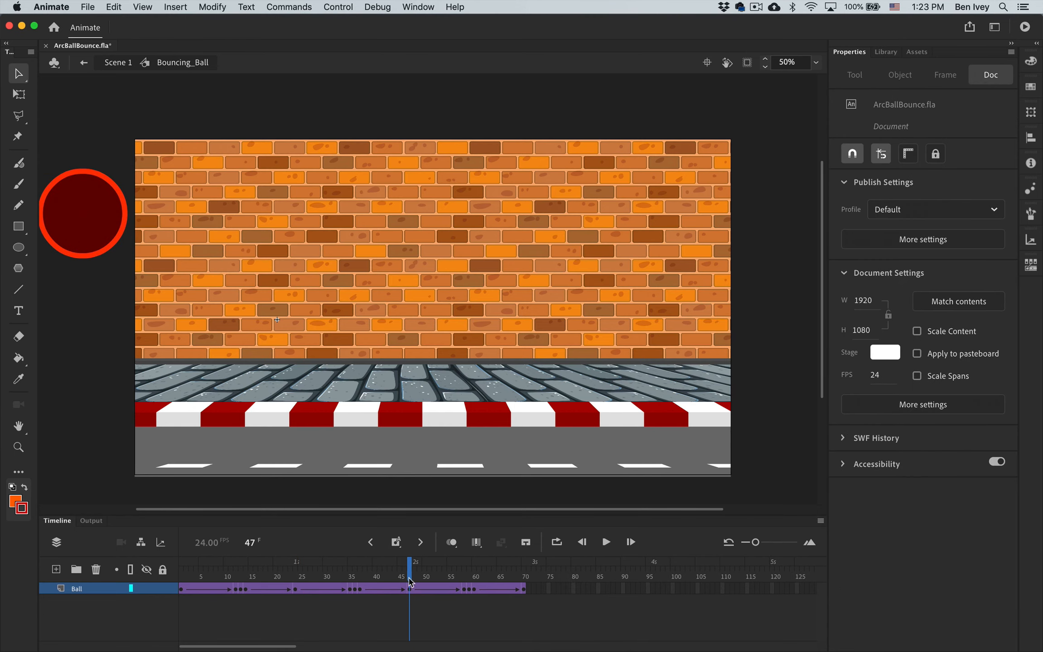
left_click(409, 589)
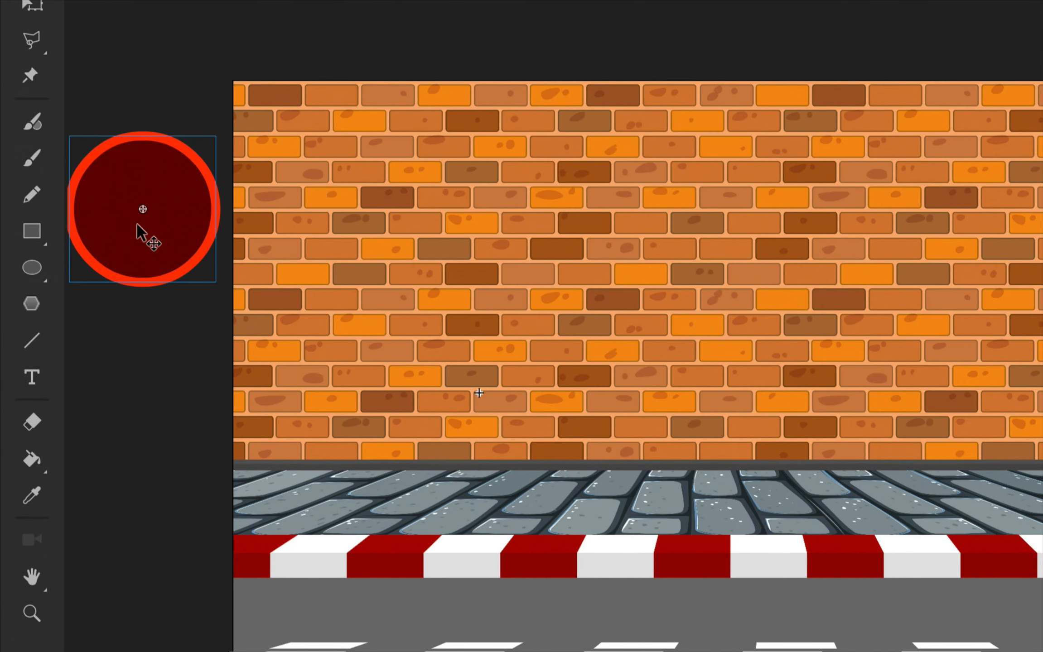
key("shift+Down")
key("shift+Down")
key("shift+Down")
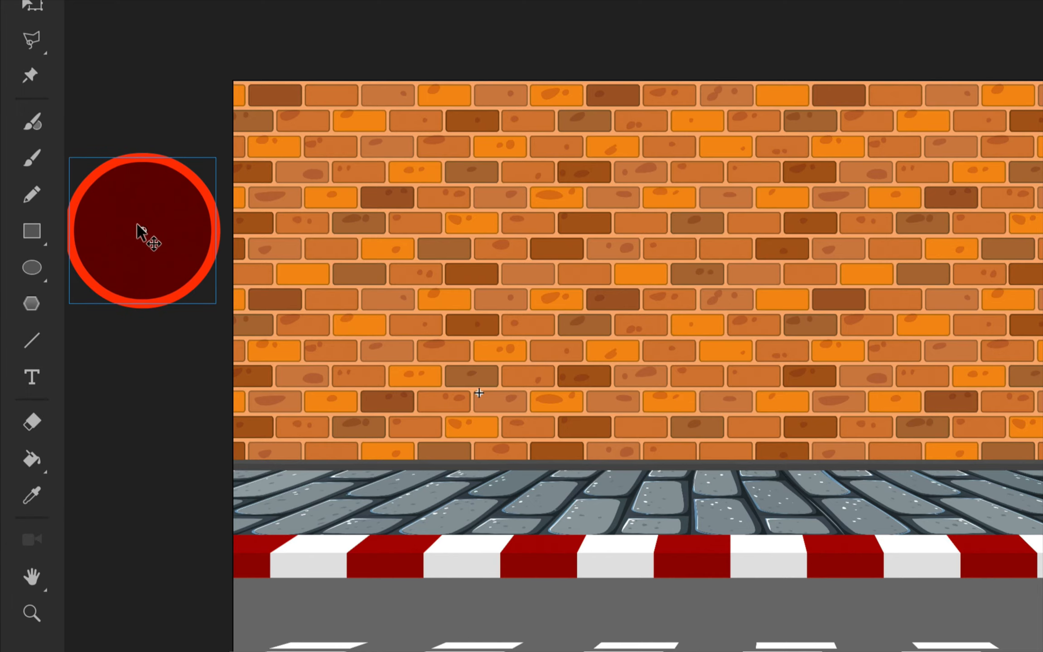
key("shift+Down")
key("shift+Down")
key("shift+Down")
key("shift+Down")
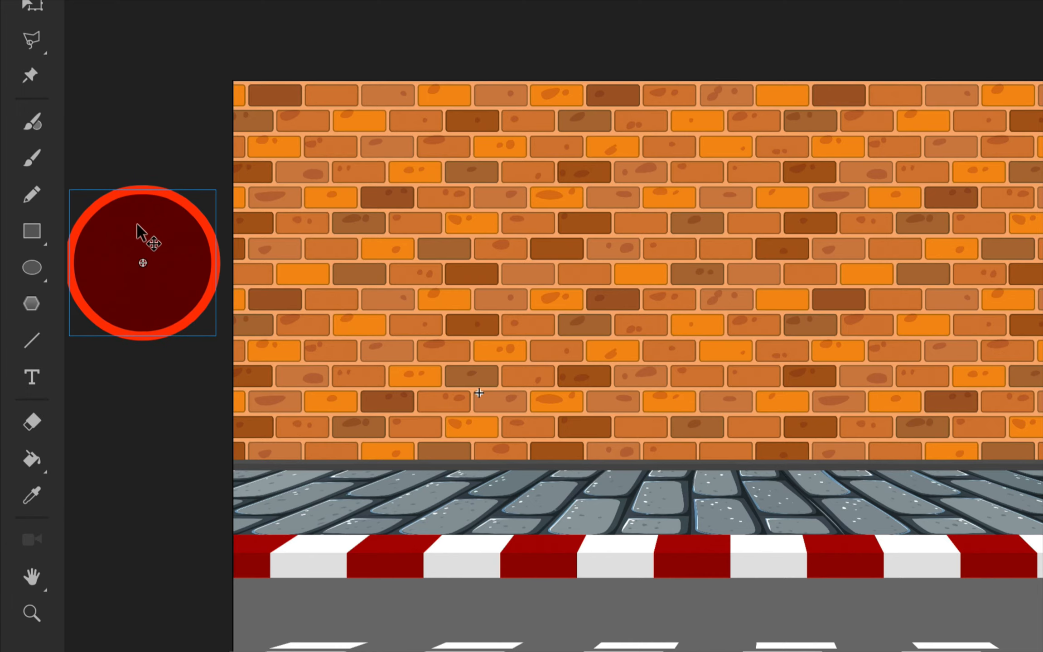
key("shift+Down")
key("shift+Down")
key("shift+Down")
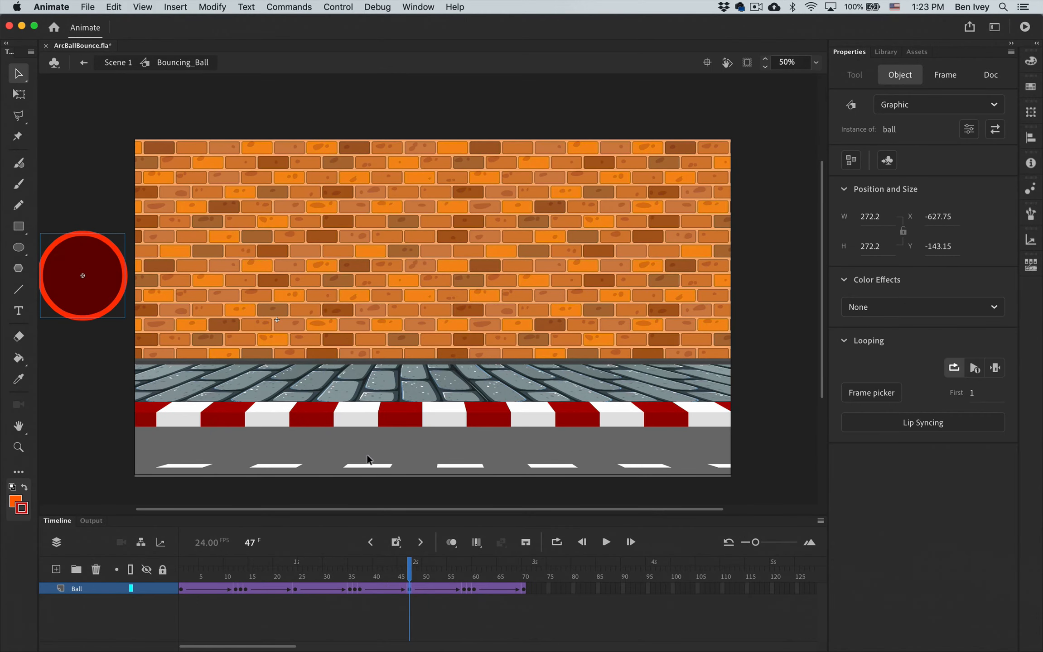
- Lower the ball at the frame 70 keyframe by about its own height and play back the symbol's animation from frame 1
left_click_drag(410, 572, 524, 578)
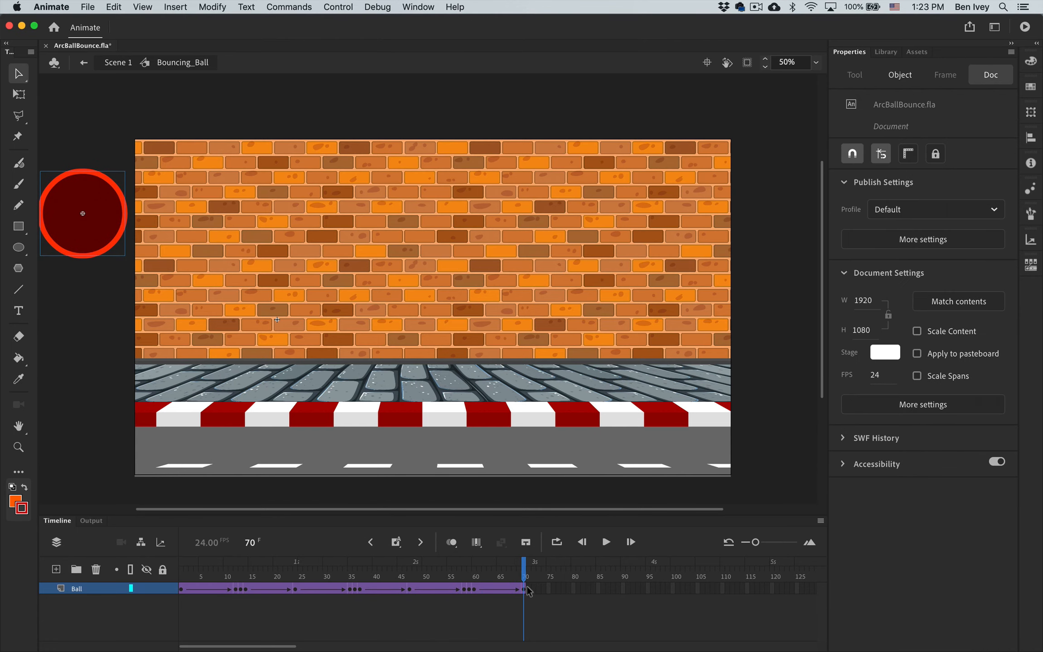
left_click(525, 591)
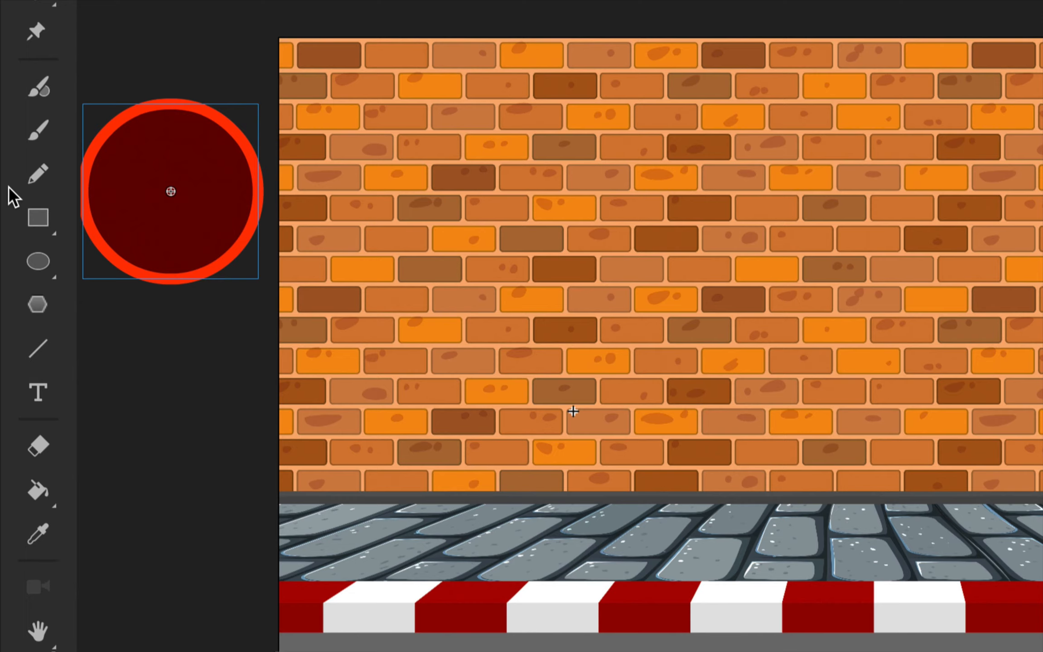
key("Return")
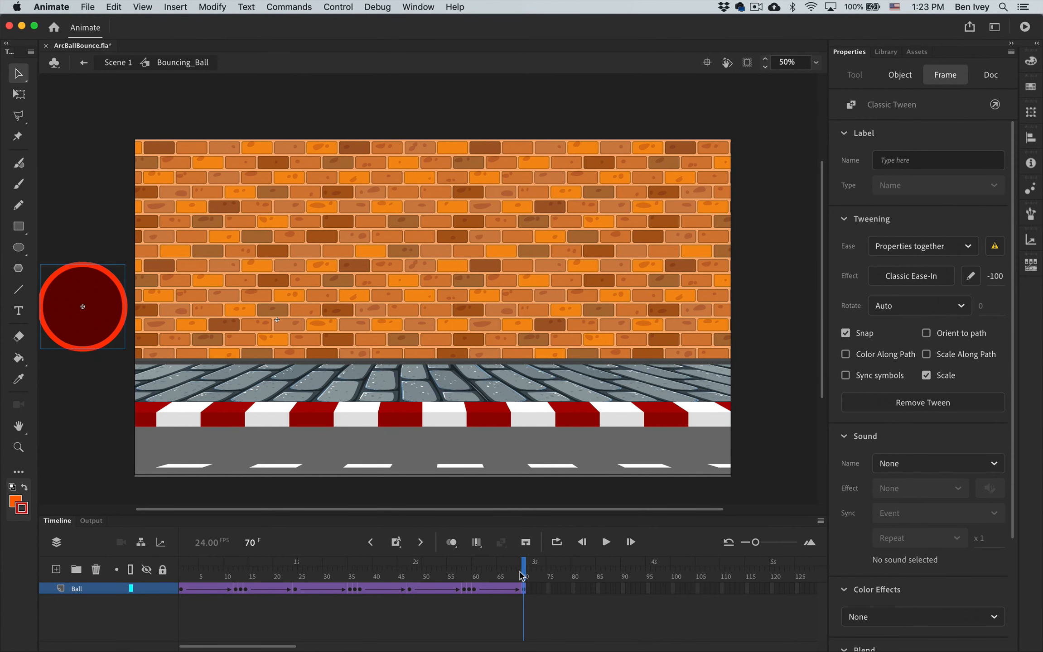
left_click_drag(523, 577, 72, 576)
key("Return")
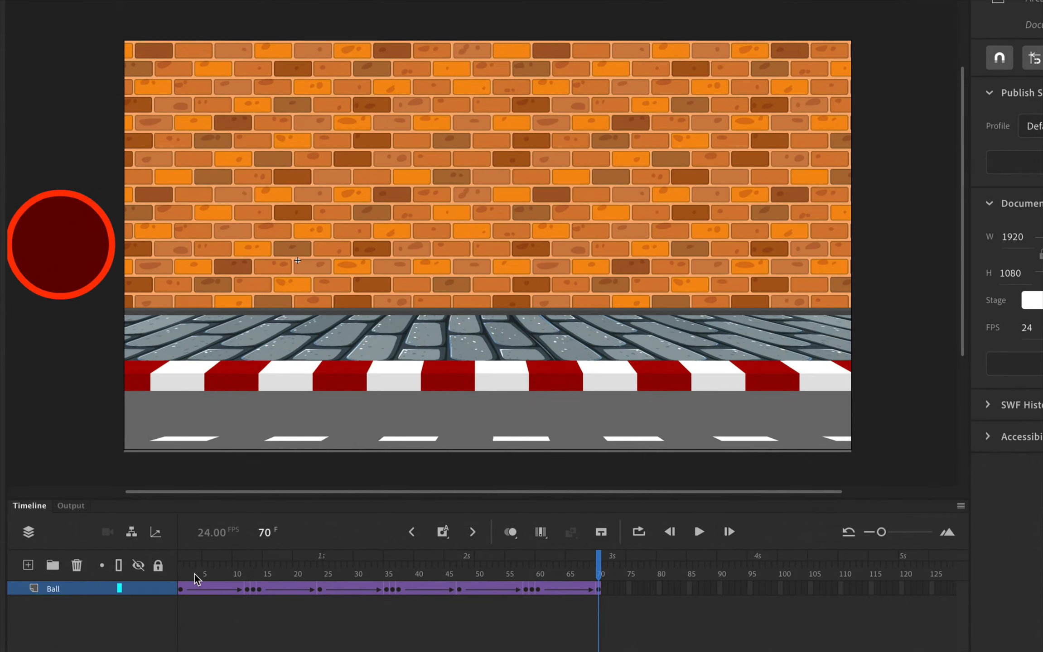
- In the Bouncing_Ball symbol's Ball layer, remove one frame from the tween at frame 19 and one from the tween at frame 28
left_click_drag(194, 575, 290, 571)
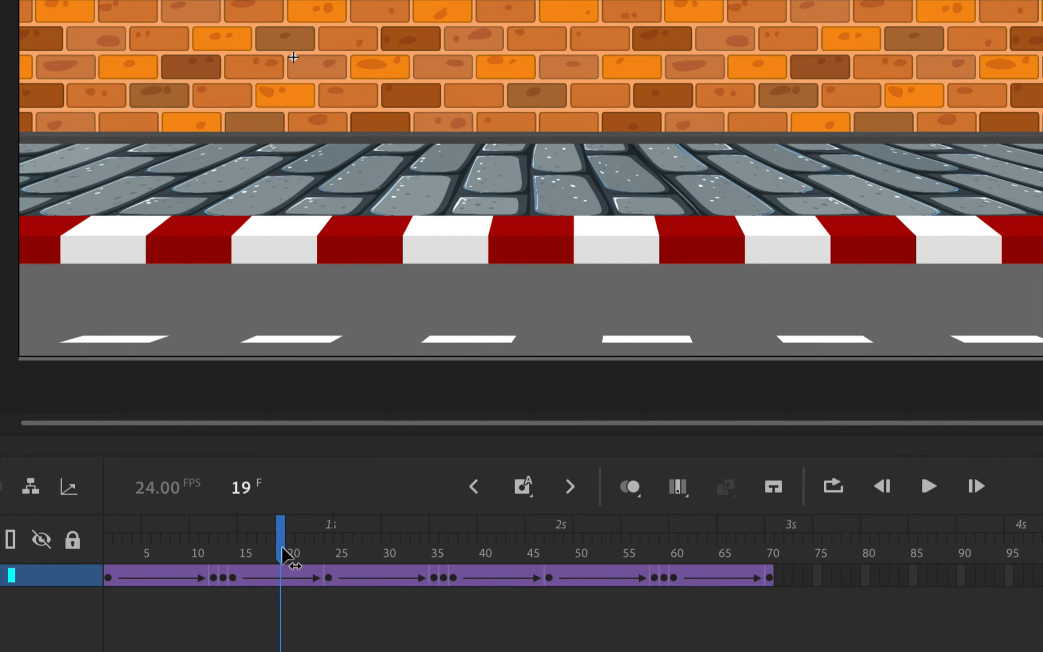
right_click(281, 573)
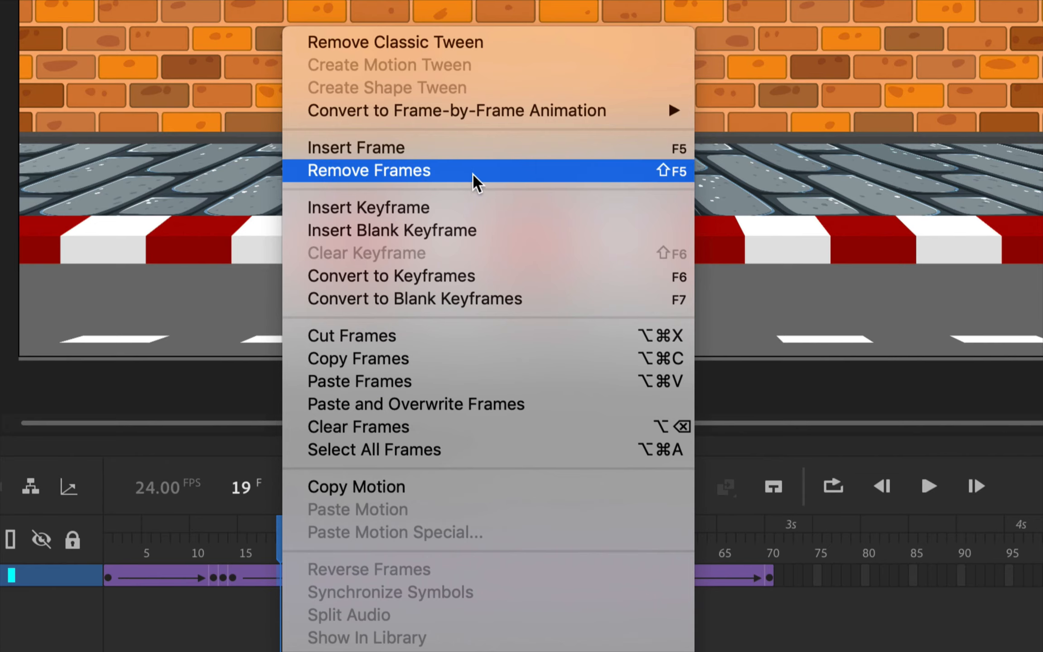
left_click(634, 175)
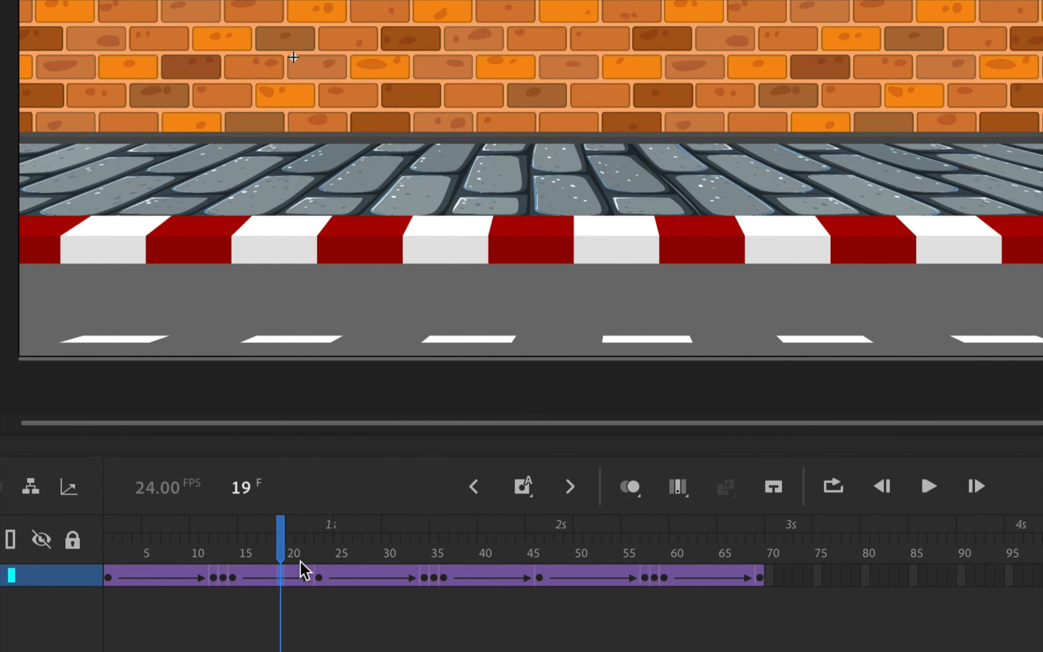
left_click_drag(282, 543, 365, 550)
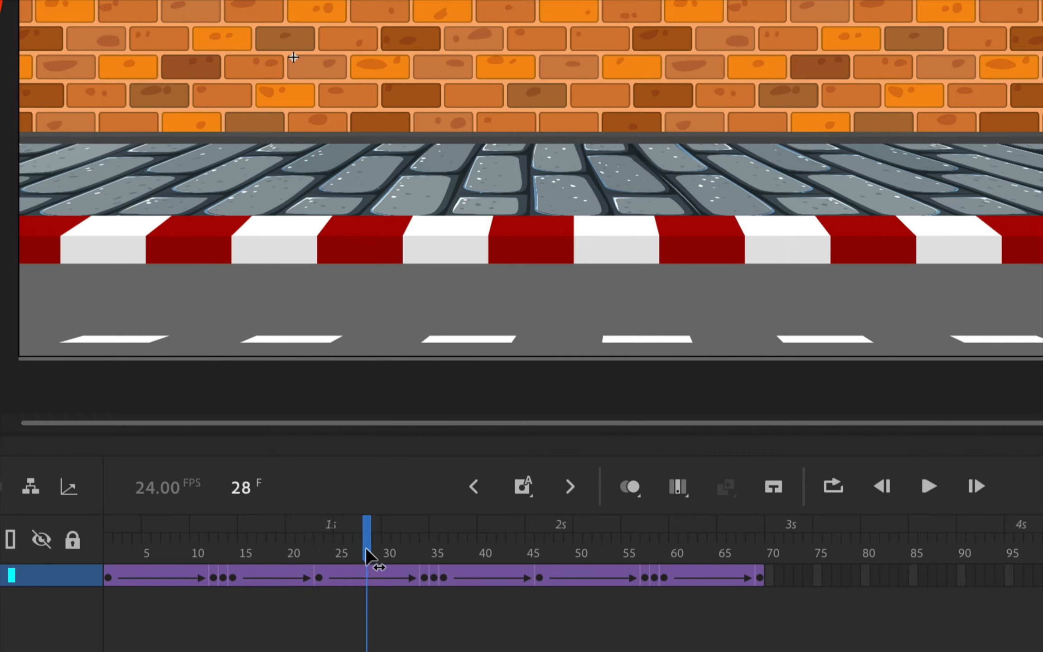
right_click(365, 577)
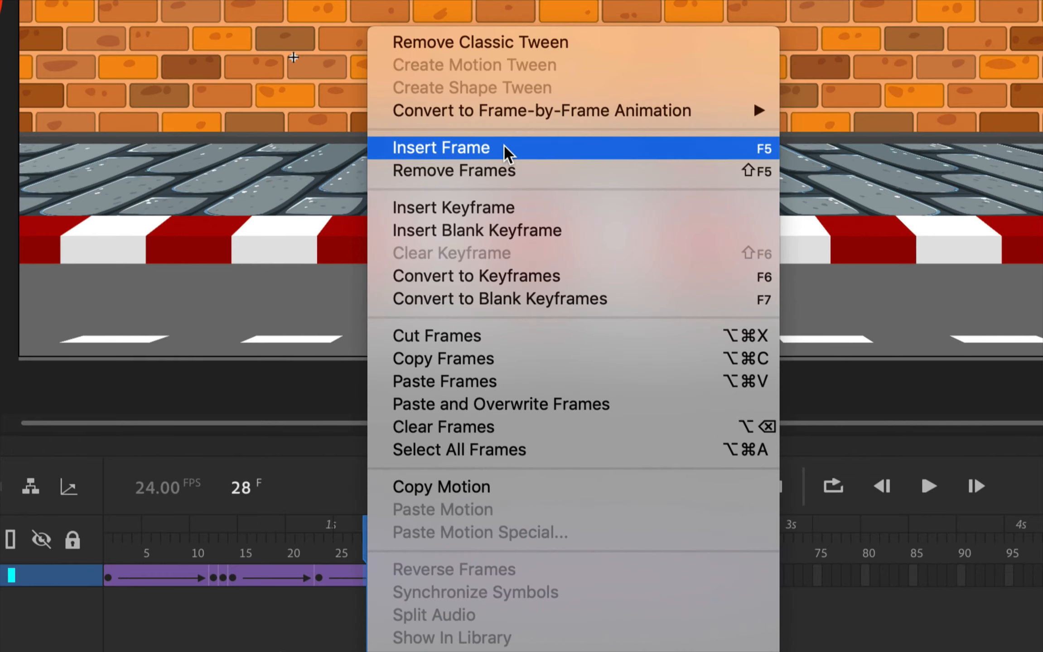
left_click(512, 170)
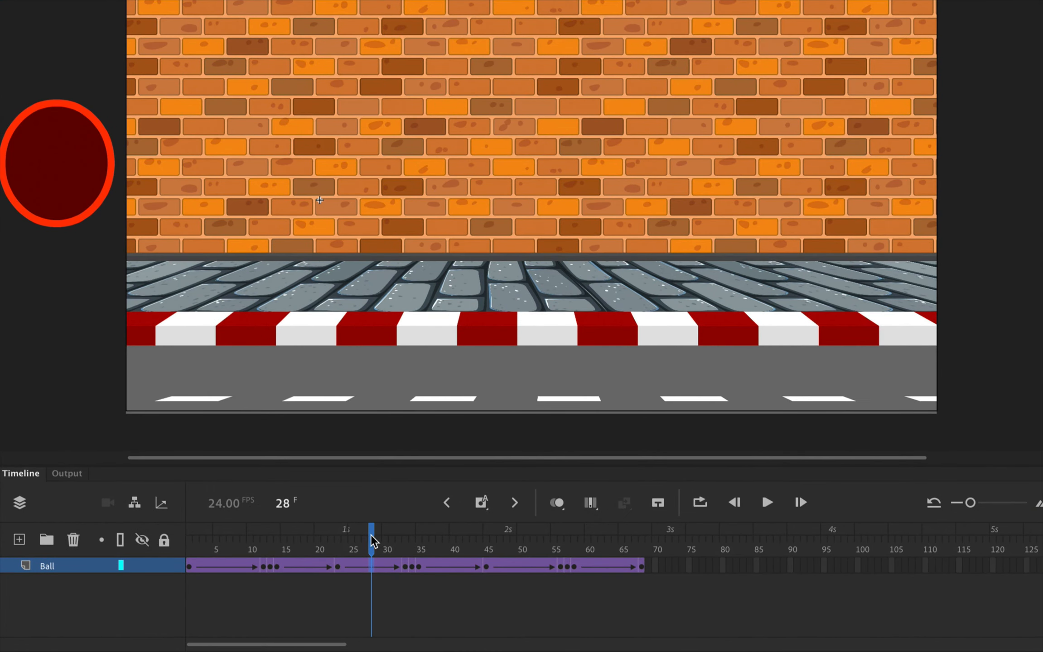
- Remove two frames from the Ball layer's tween at frame 38 and two more from the tween at frame 47
left_click(386, 542)
left_click_drag(388, 541, 442, 546)
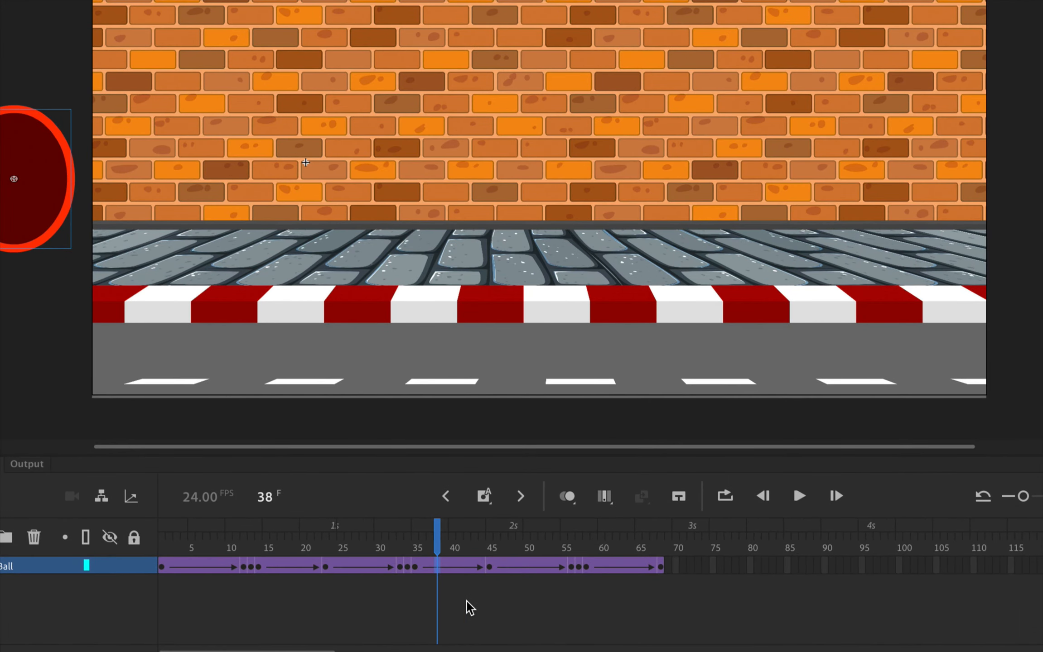
key("shift+F5")
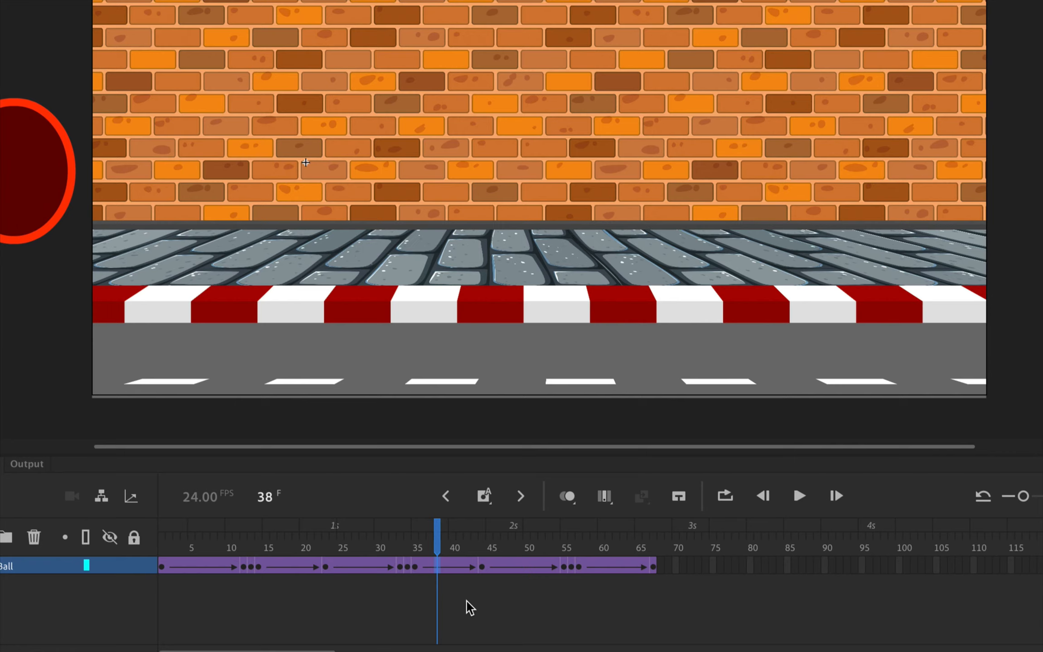
key("shift+F5")
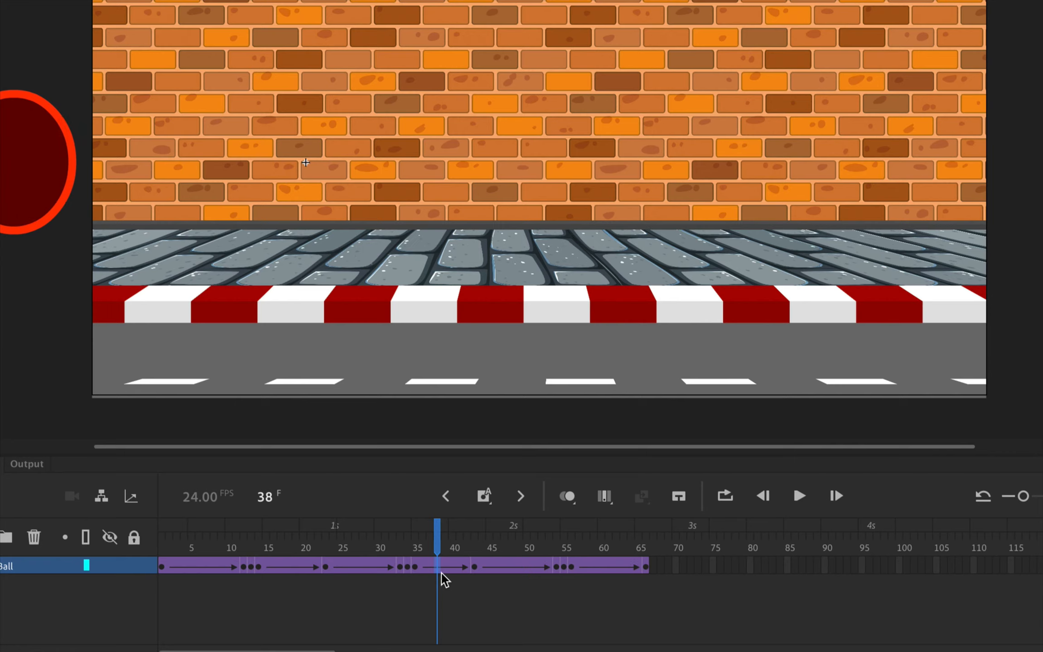
left_click_drag(440, 553, 510, 554)
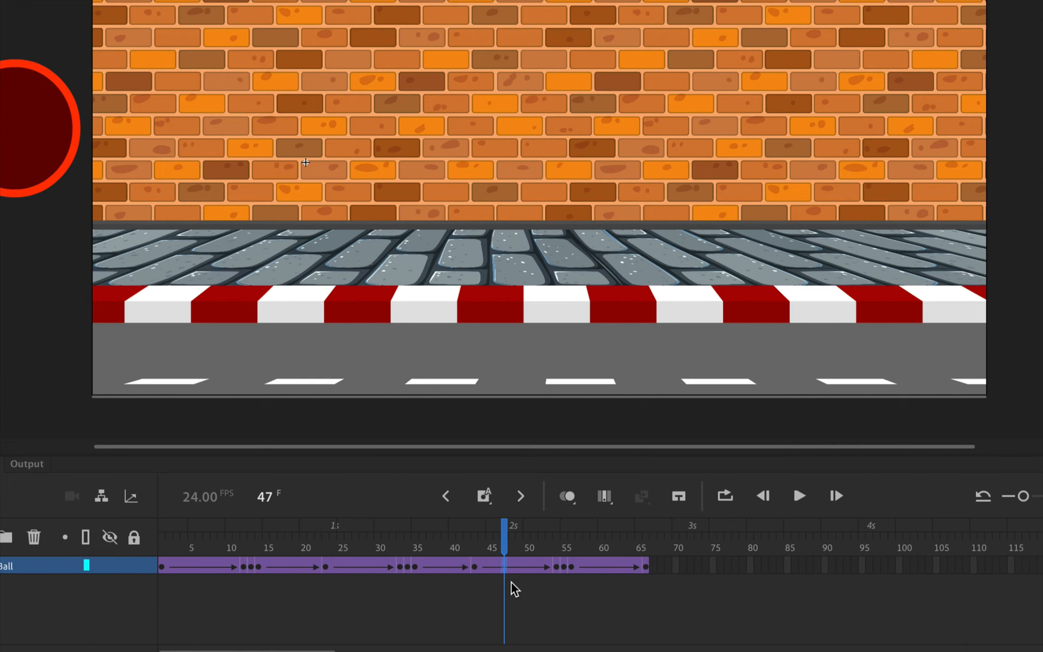
key("shift+F5")
key("shift+F5")
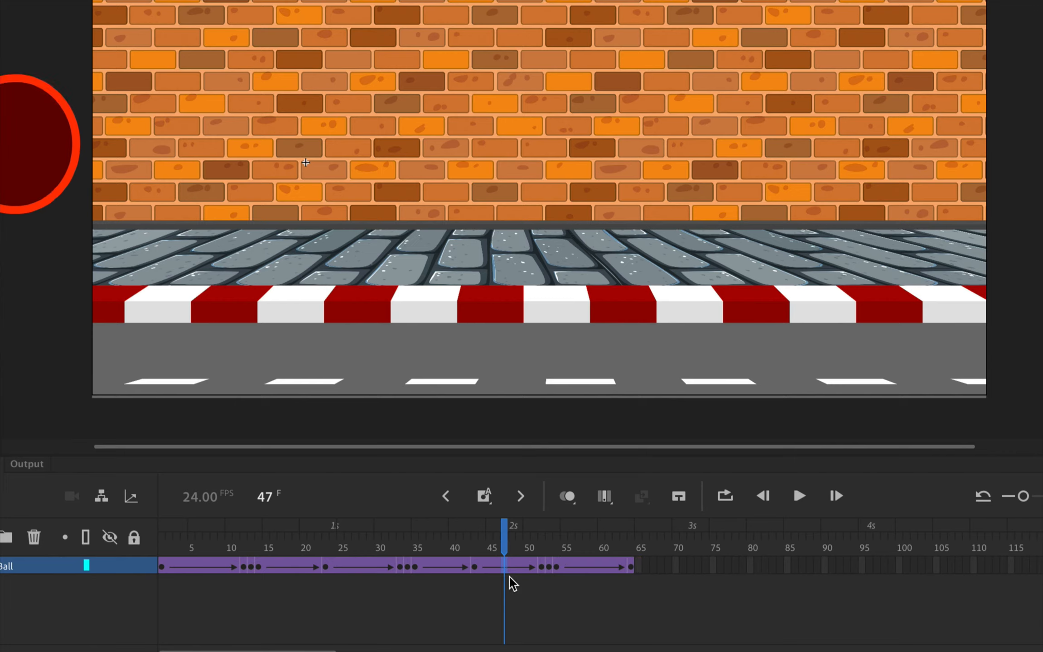
- Remove three frames from the Ball layer's last tween at frame 58 and play back the symbol's shortened animation
left_click_drag(507, 536, 584, 542)
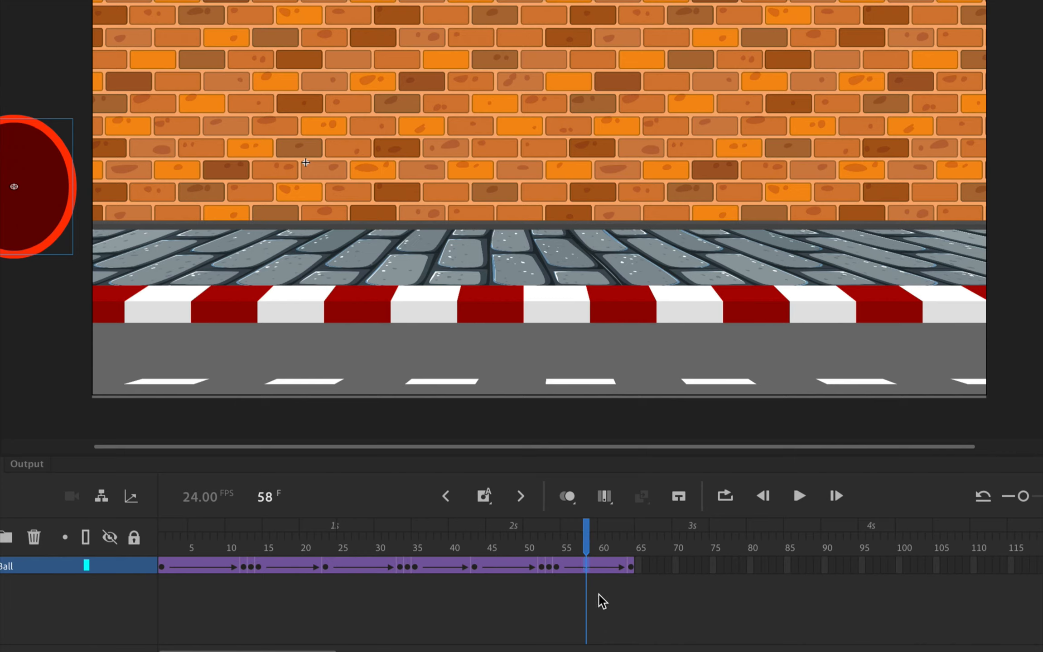
key("shift+F5")
key("shift+F5")
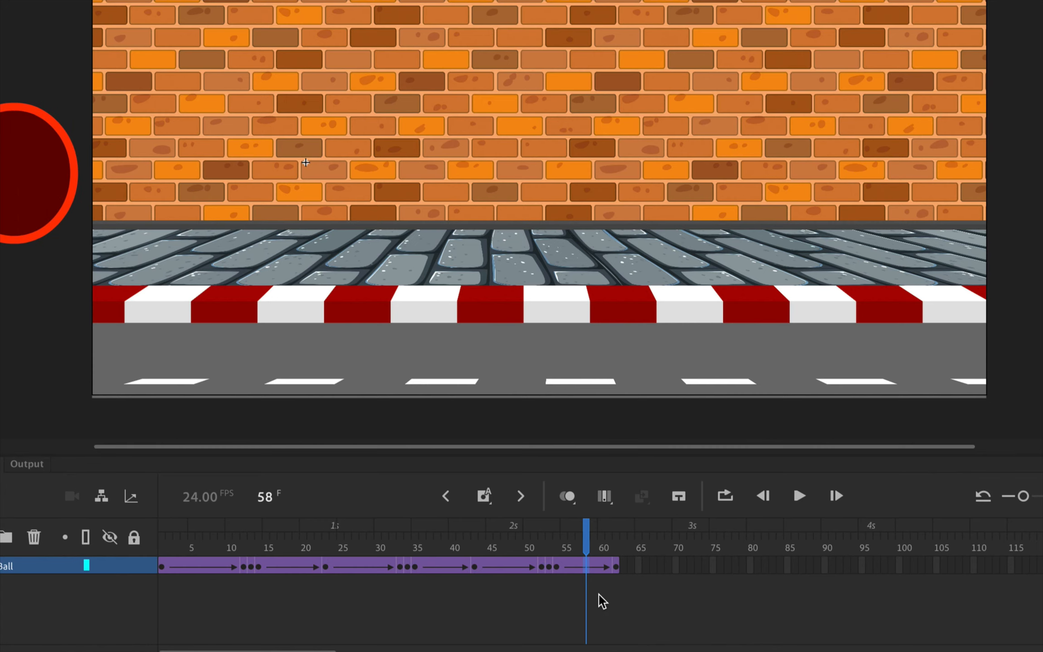
key("shift+F5")
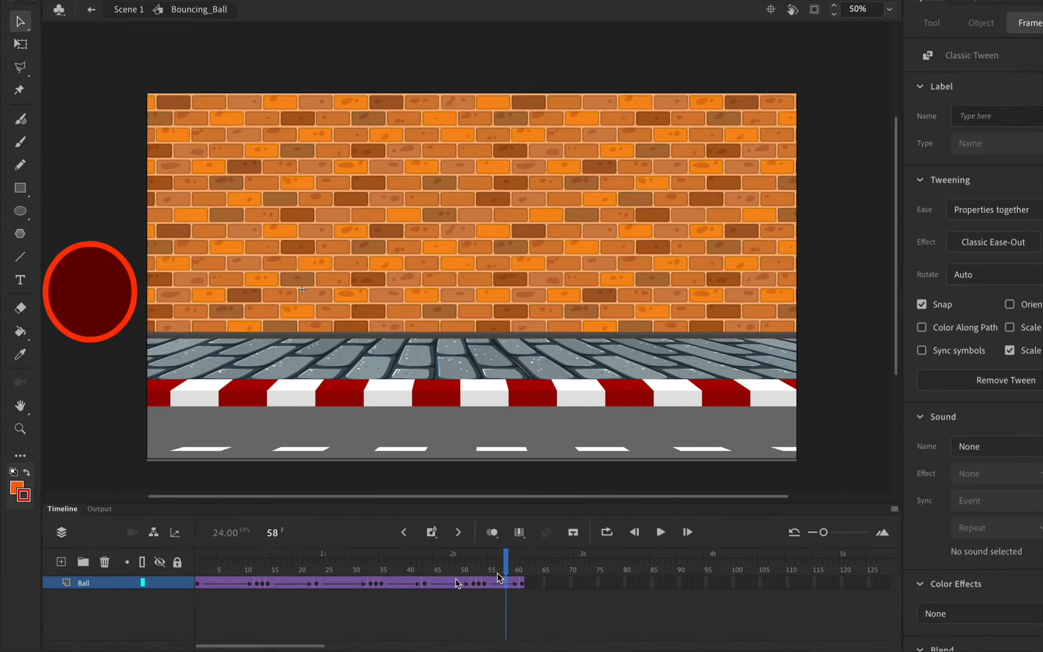
key("Return")
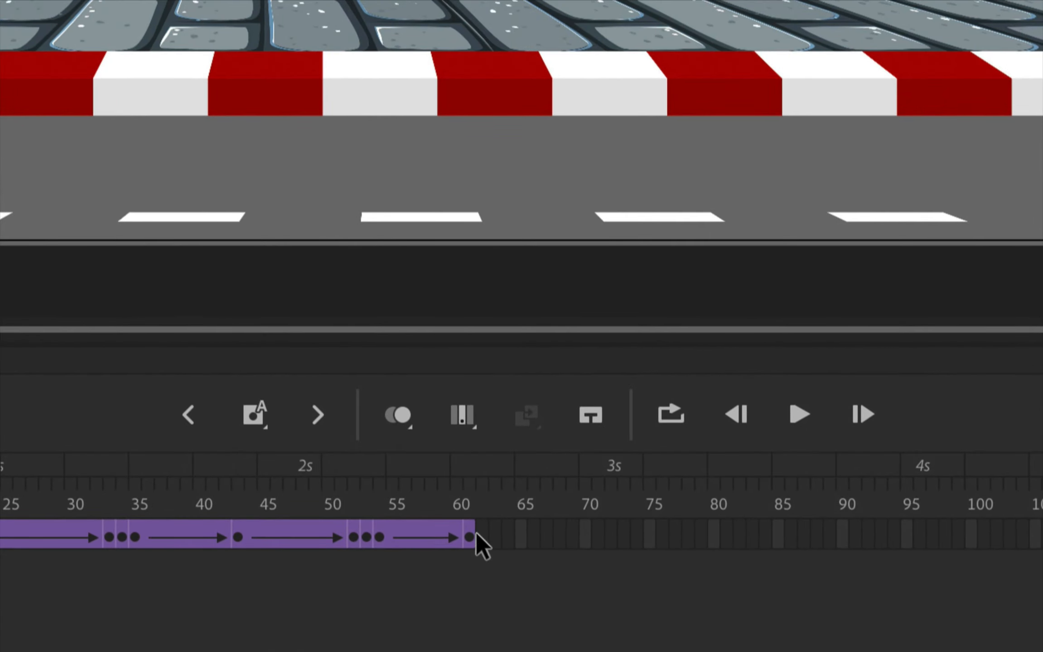
left_click(480, 587)
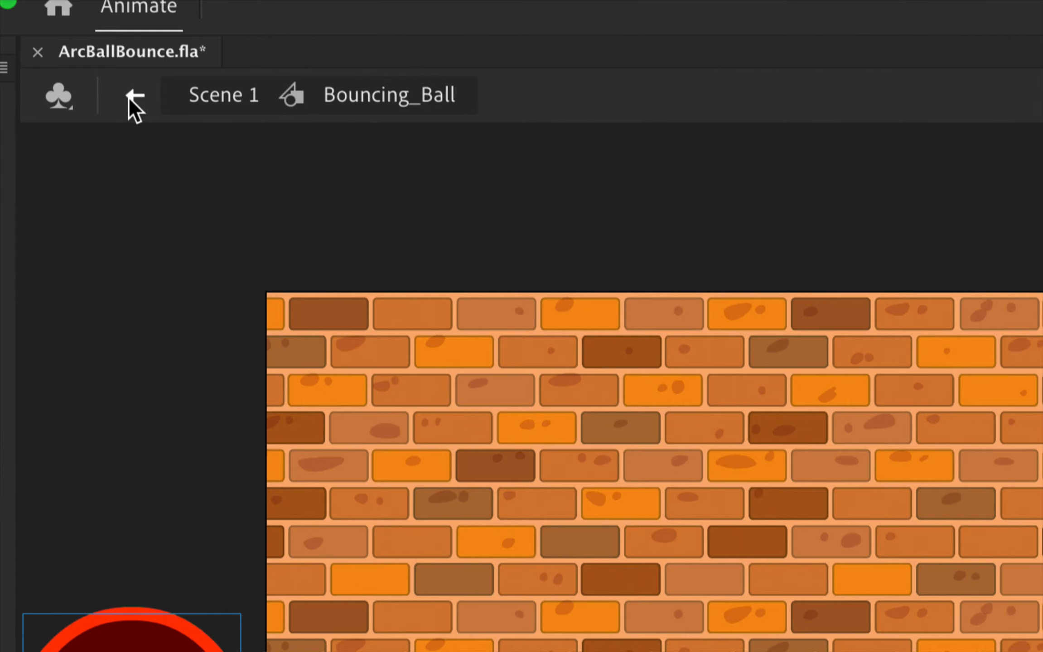
- Return to Scene 1 and play back the animation from frame 1
left_click(213, 98)
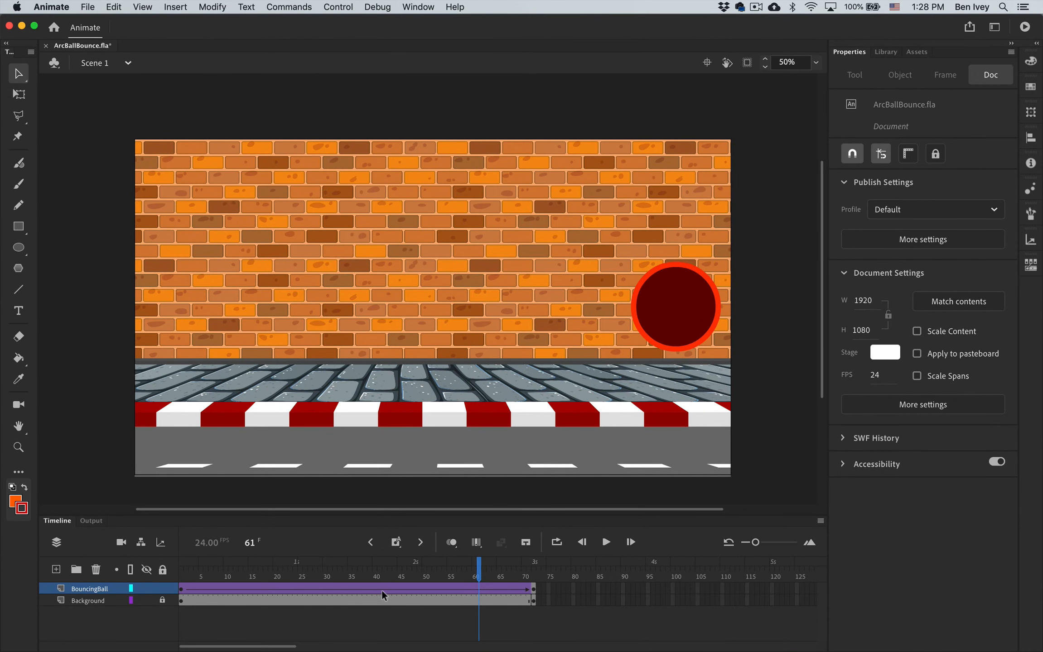
left_click_drag(479, 578, 148, 572)
key("Return")
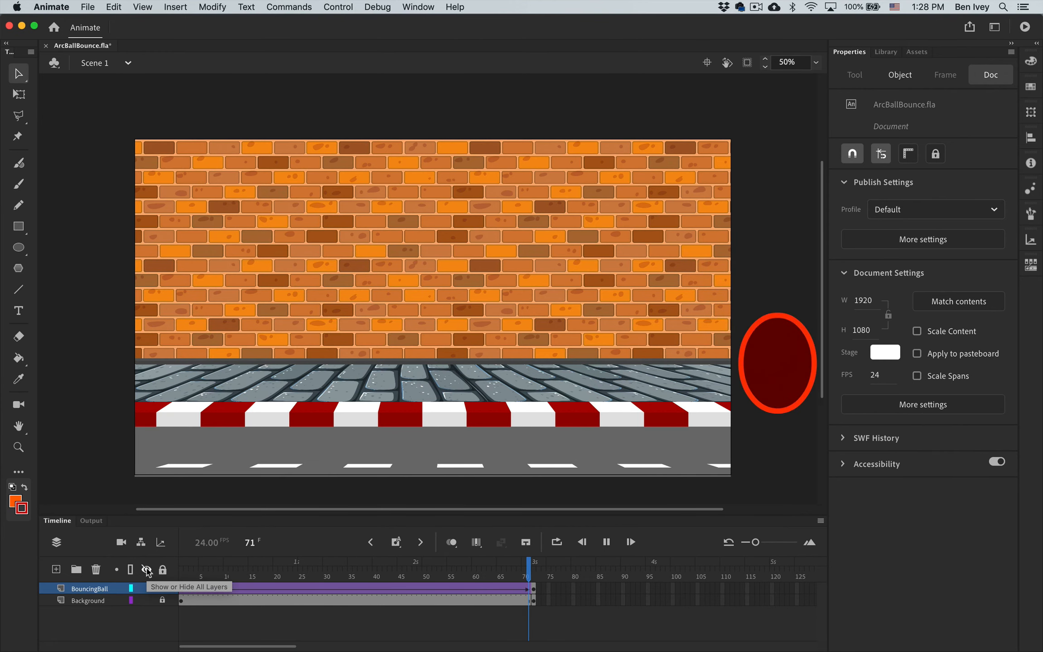
key("Return")
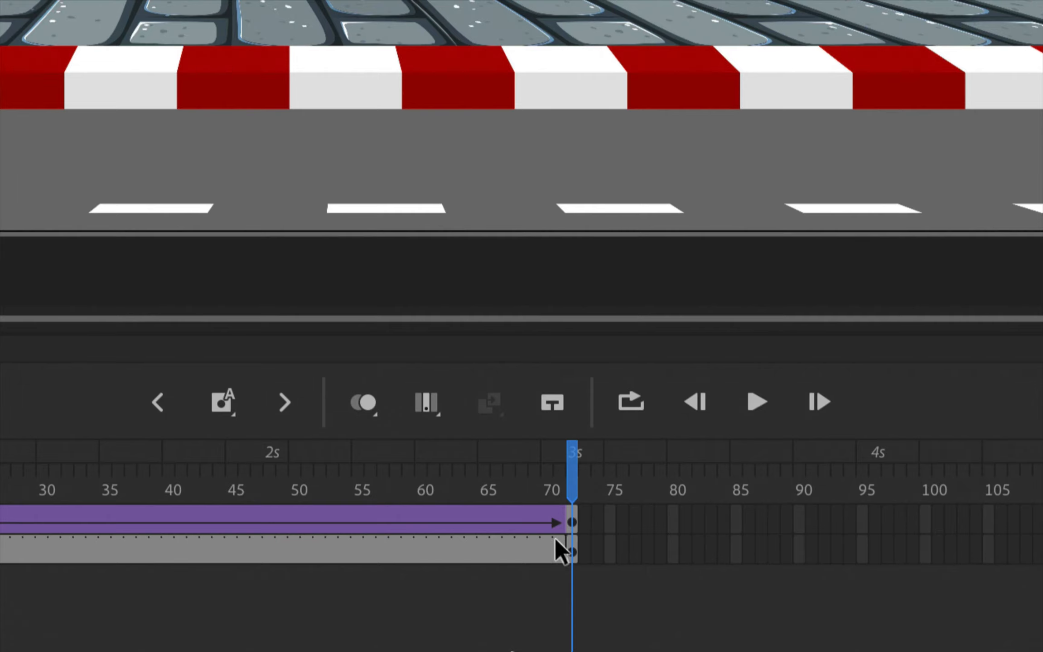
- Remove ten frames from the BouncingBall layer at frame 61 so that its tween's end keyframe falls at frame 62
left_click(568, 517)
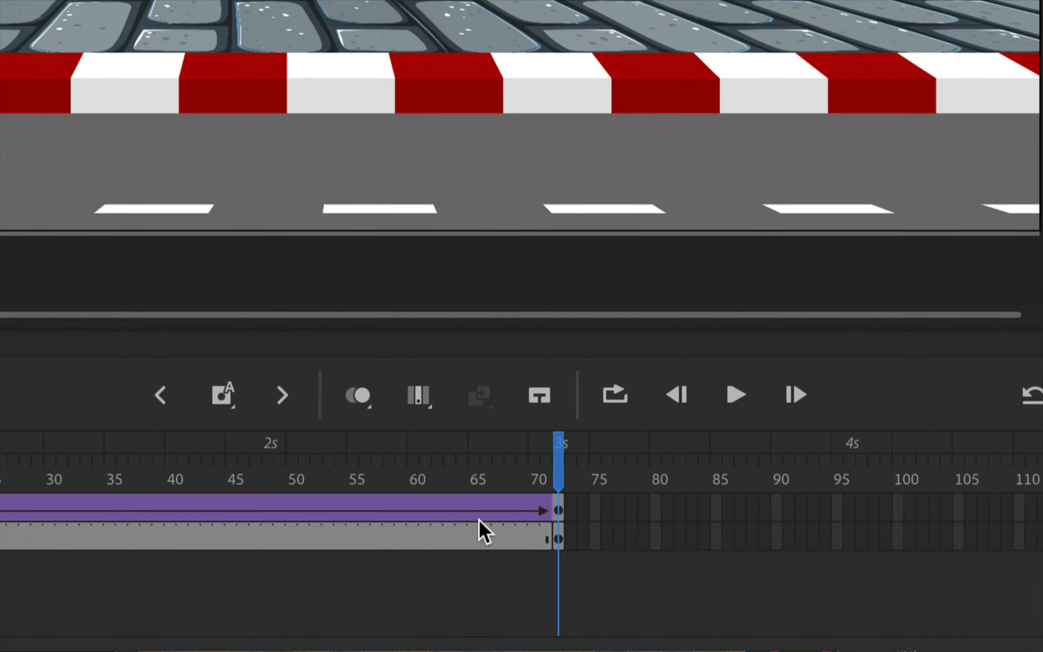
left_click(418, 507)
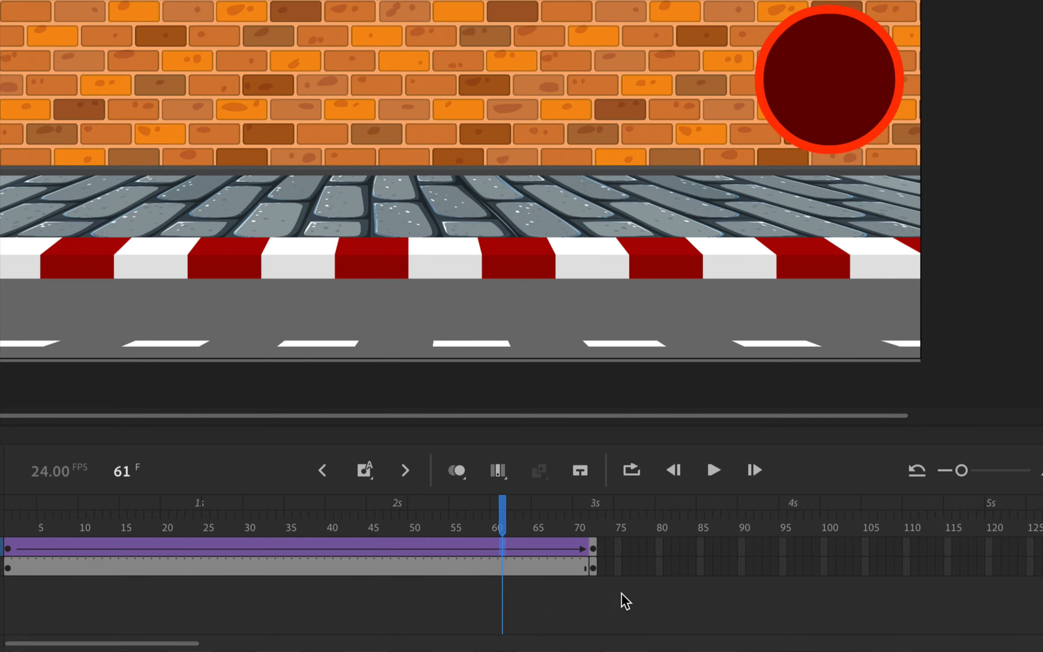
key("shift+F5")
key("shift+F5")
key("shift+F5")
key("shift+F5")
key("shift+F5")
key("shift+F5")
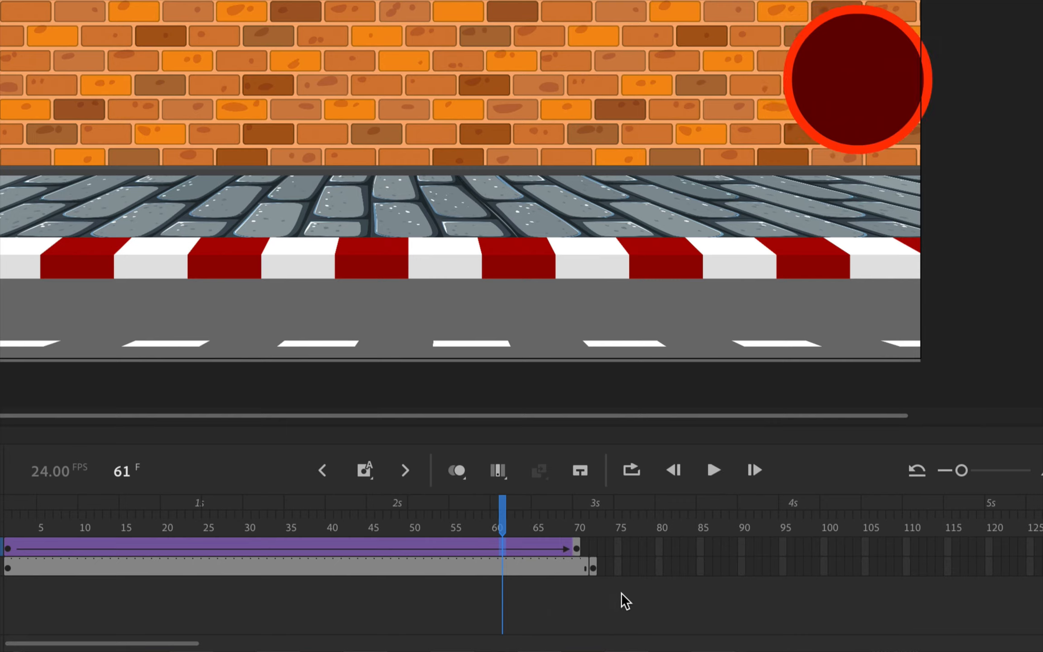
key("shift+F5")
key("shift+F5")
key("shift+F5")
key("shift+F5")
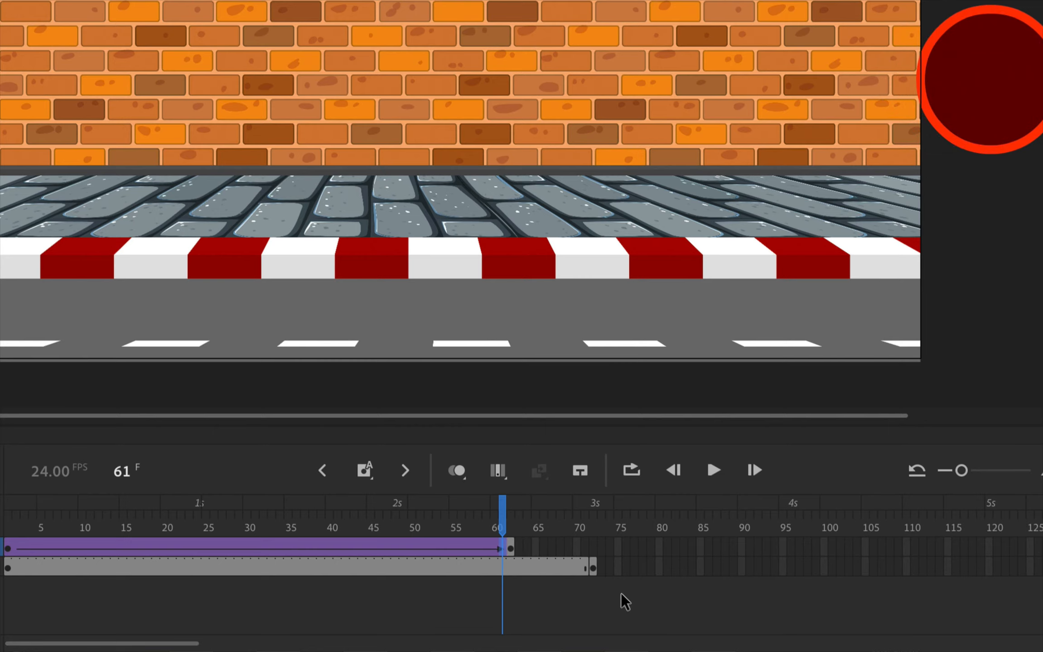
- Remove ten frames from the Background layer at frame 61 so that it also ends at frame 62
left_click(510, 549)
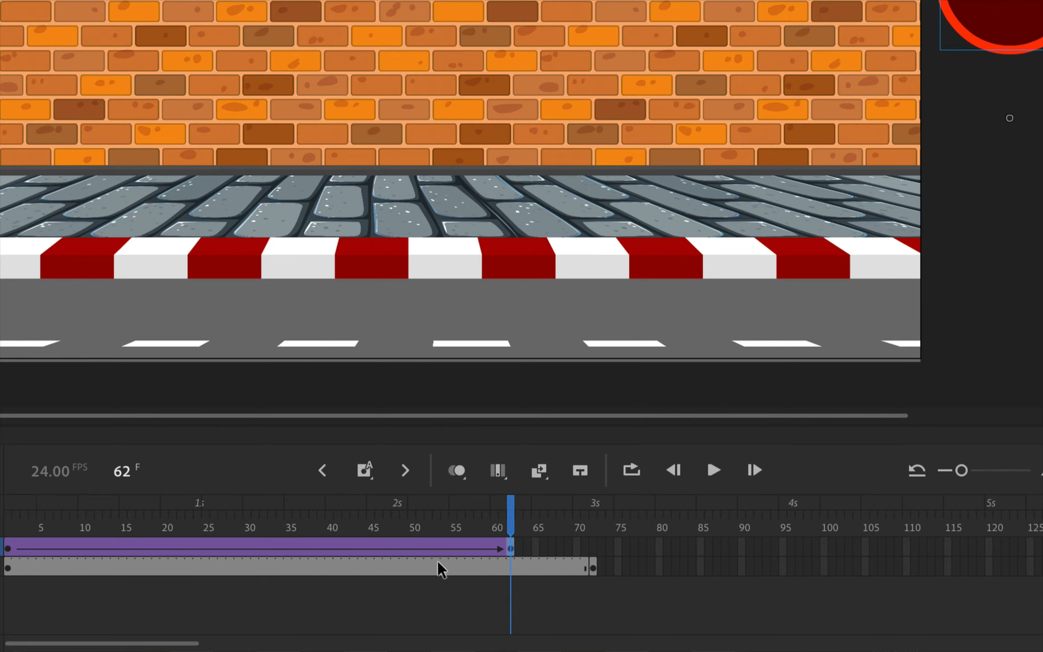
left_click(509, 570)
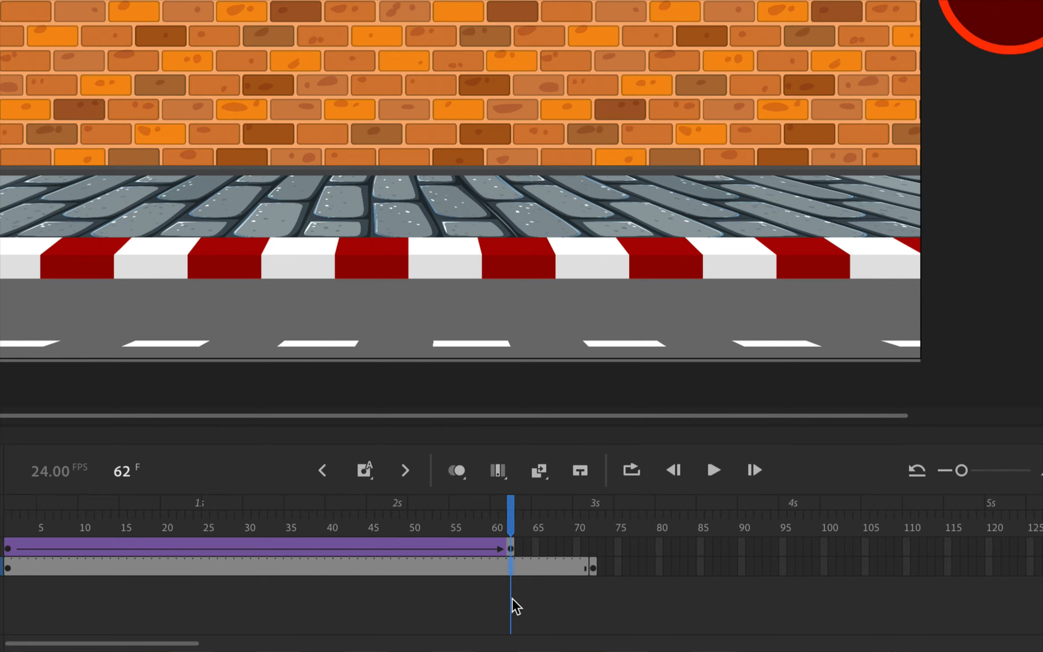
left_click(504, 573)
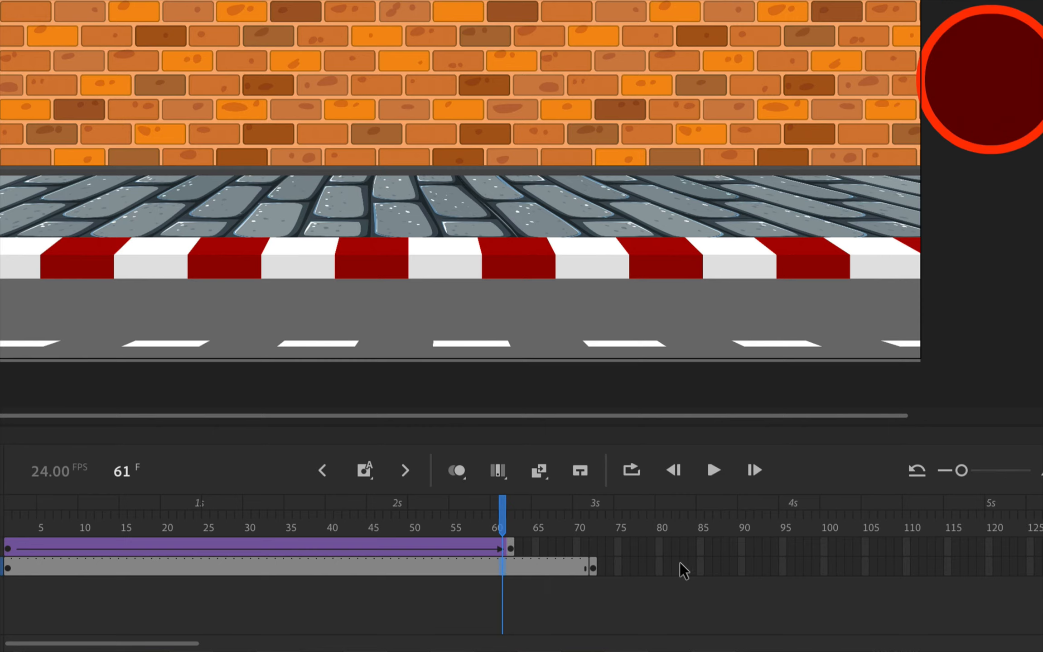
key("shift+F5")
key("shift+F5")
key("shift+F5")
key("shift+F5")
key("shift+F5")
key("shift+F5")
key("shift+F5")
key("shift+F5")
key("shift+F5")
key("shift+F5")
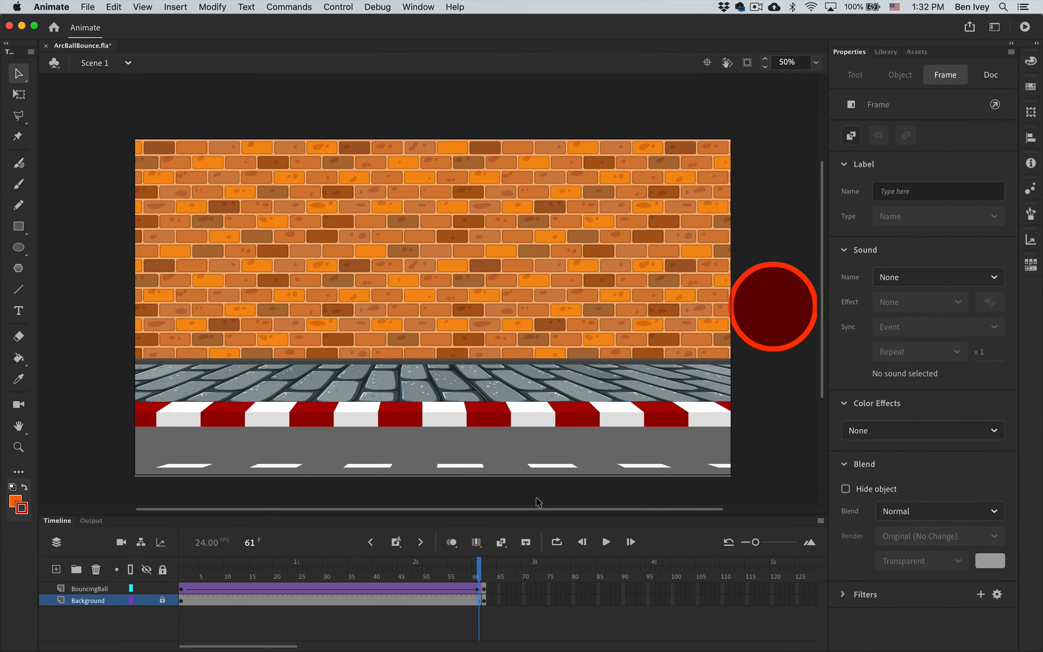
- Play back the shortened Scene 1 animation and open the Bouncing_Ball symbol for editing at frame 1
key("Return")
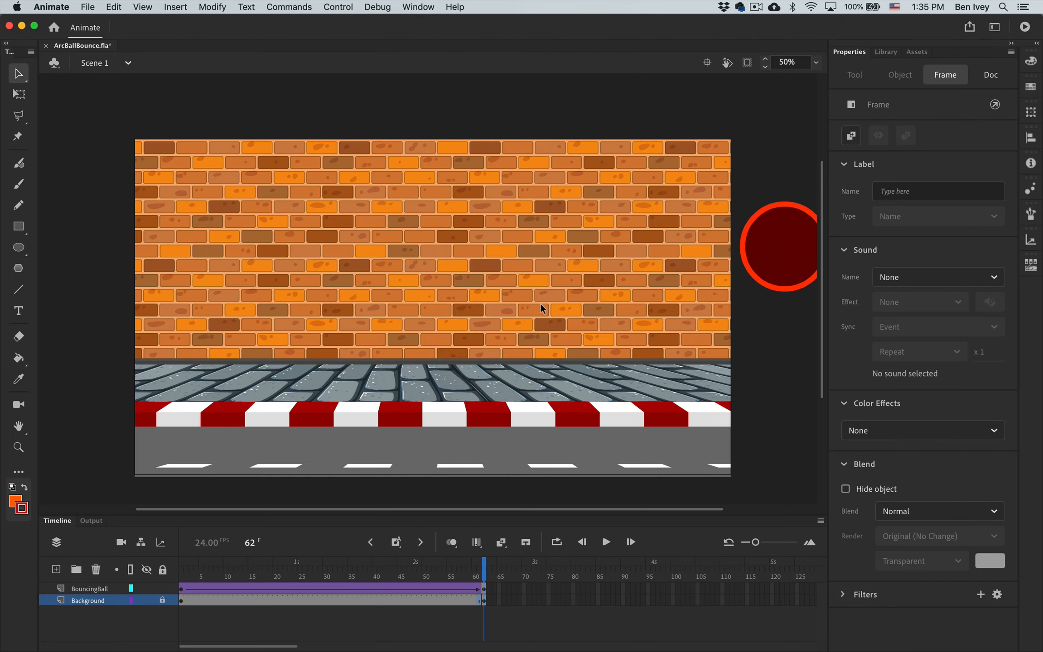
mouse_move(229, 573)
left_mouse_down()
mouse_move(190, 572)
mouse_move(225, 571)
left_mouse_up()
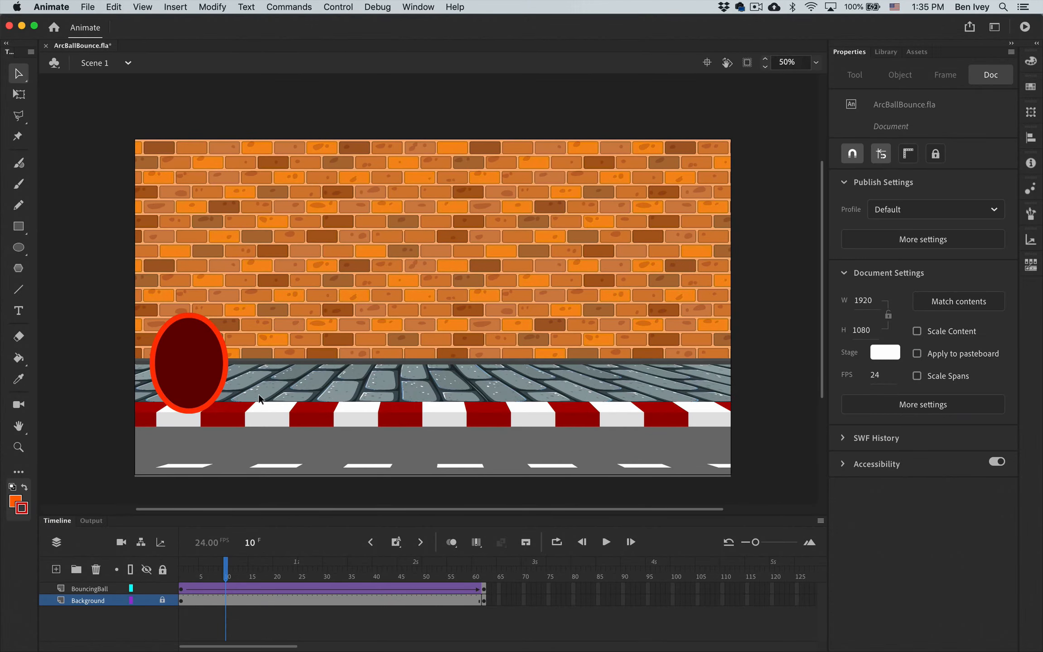
left_click(181, 588)
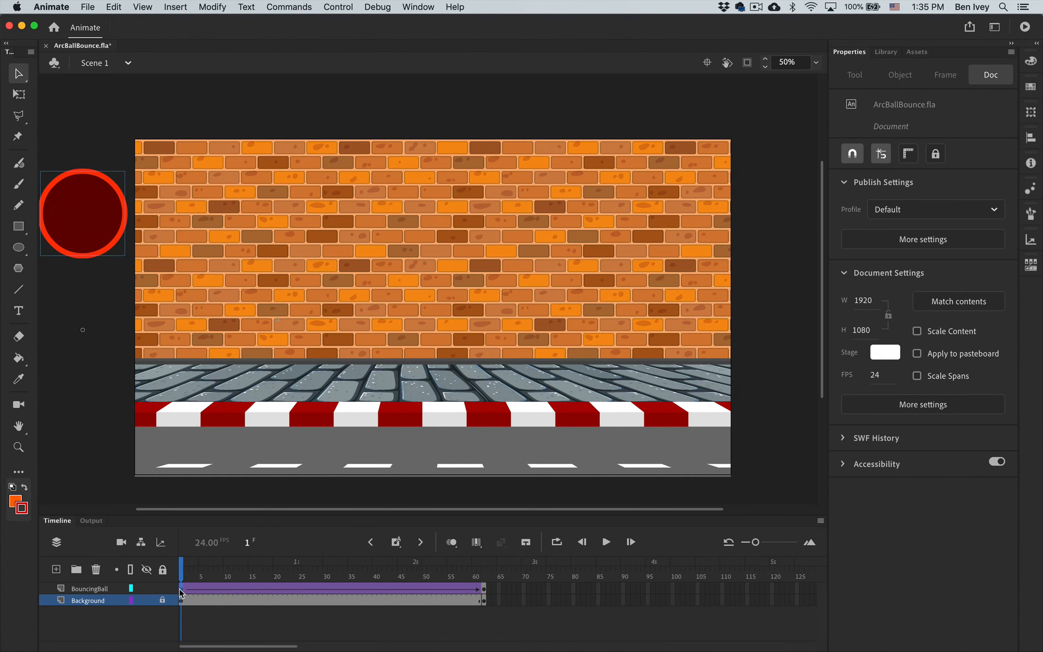
left_click(162, 601)
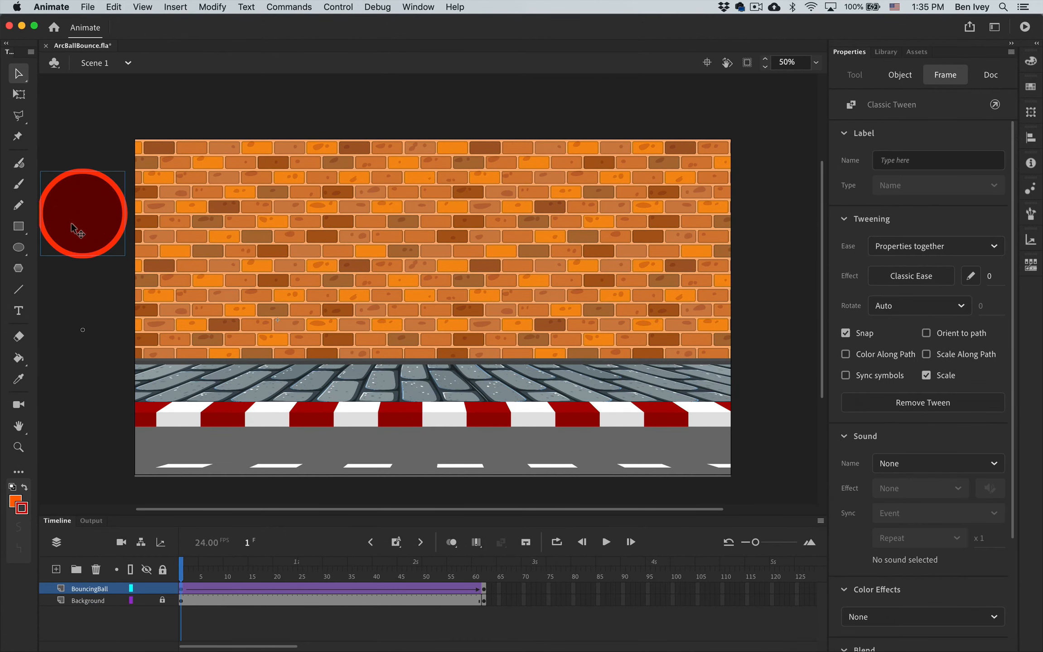
double_click(70, 209)
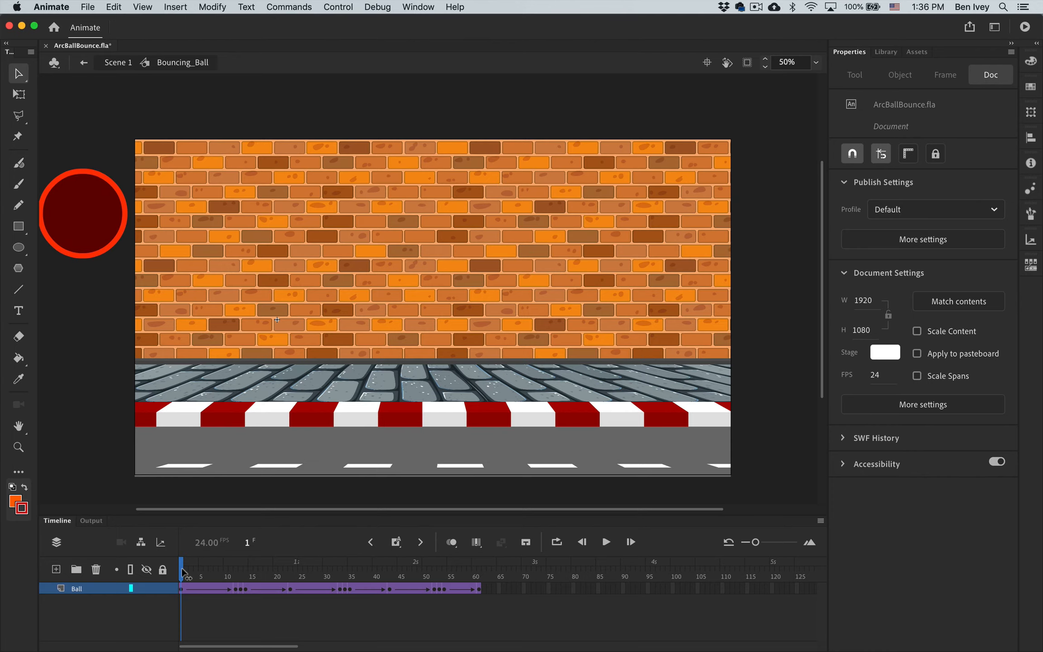
- Scrub the Ball layer between frames 12 and 13 to compare the ball's stretch and squash poses at the first ground contact
left_click(194, 573)
left_click_drag(196, 575, 235, 579)
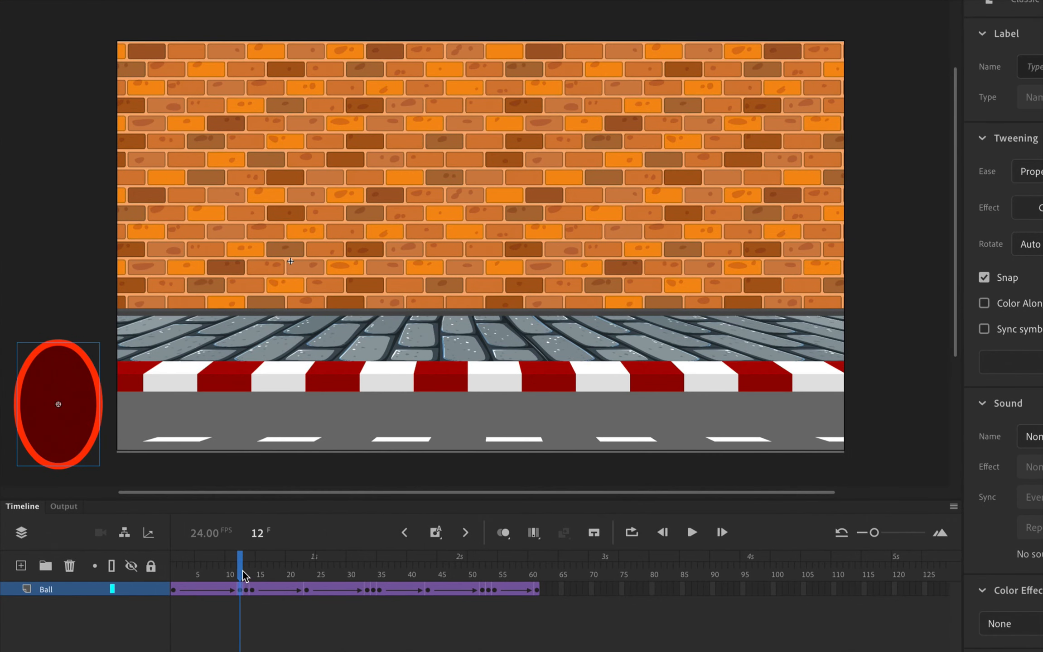
left_click_drag(243, 572, 249, 575)
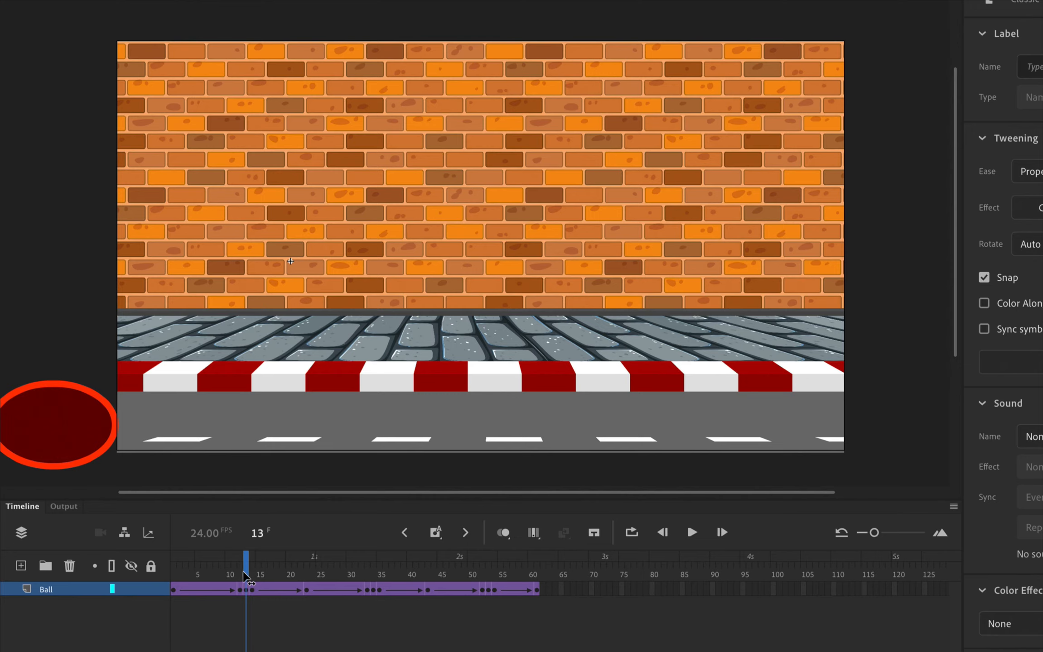
left_click_drag(250, 577, 240, 576)
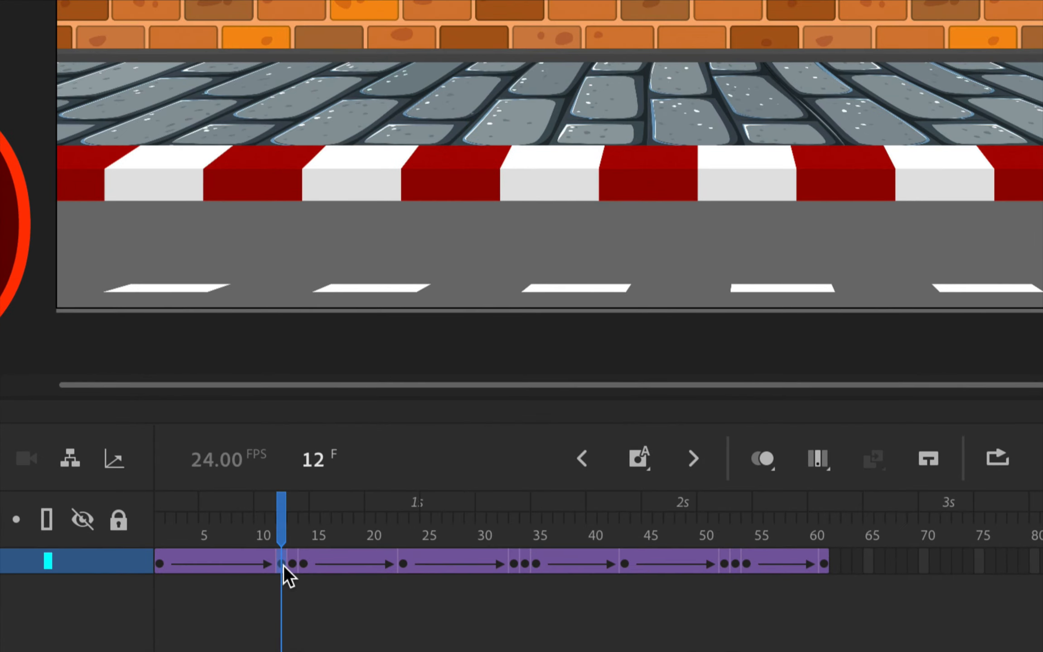
- Skew the stretched ball at the Ball layer's frame 12 keyframe horizontally by -5° with the Transform settings, placed beside the ball
left_click(283, 563)
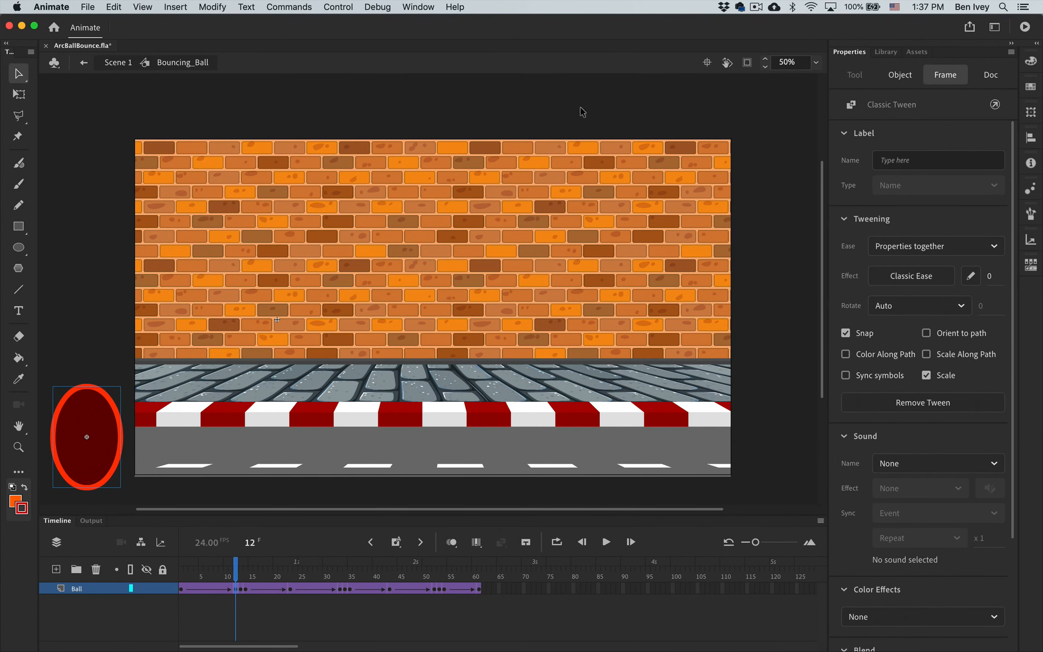
left_click(1029, 113)
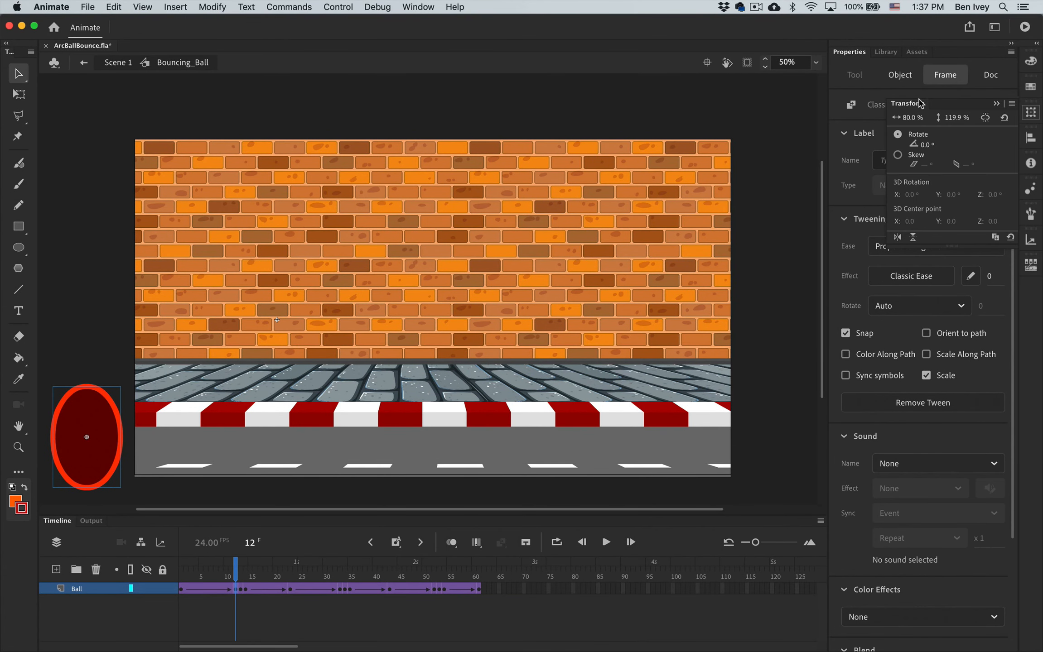
left_click_drag(911, 105, 164, 364)
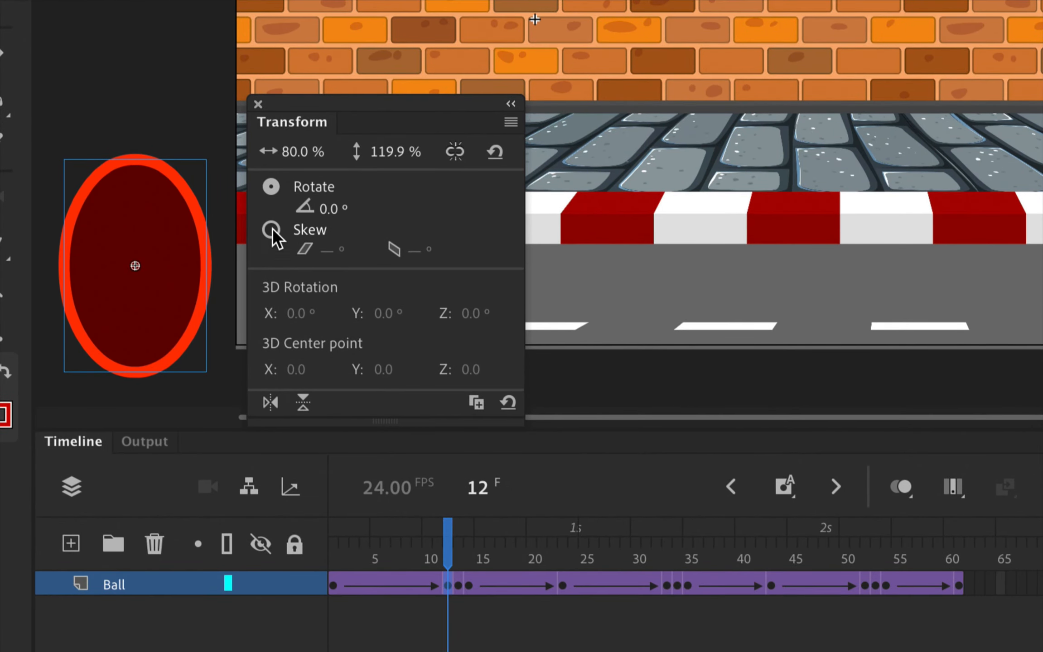
left_click(301, 233)
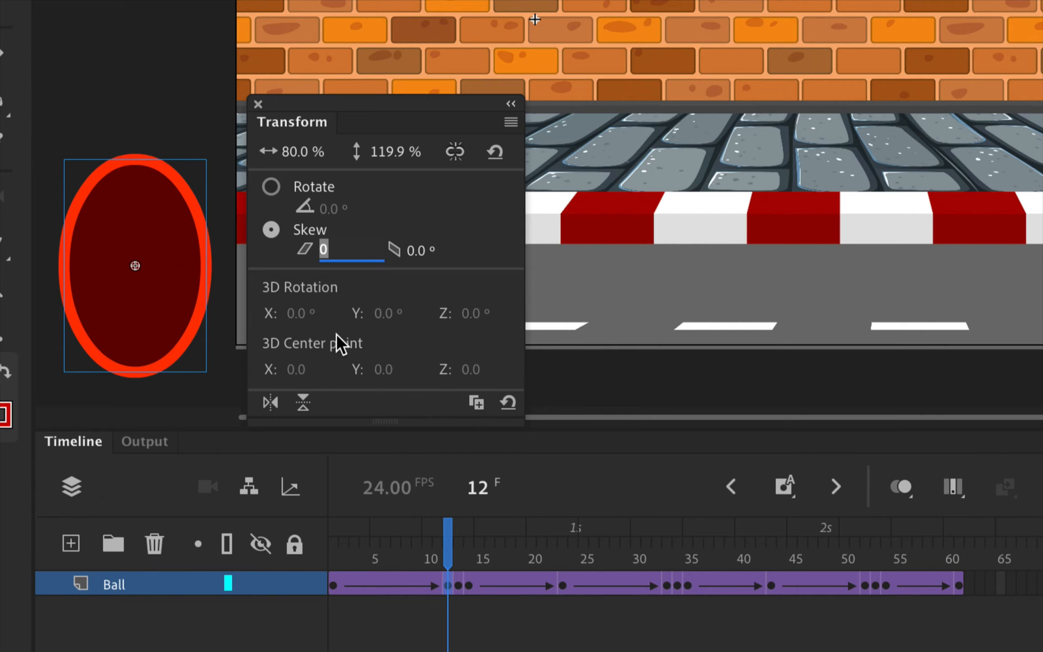
type("-5")
key("Return")
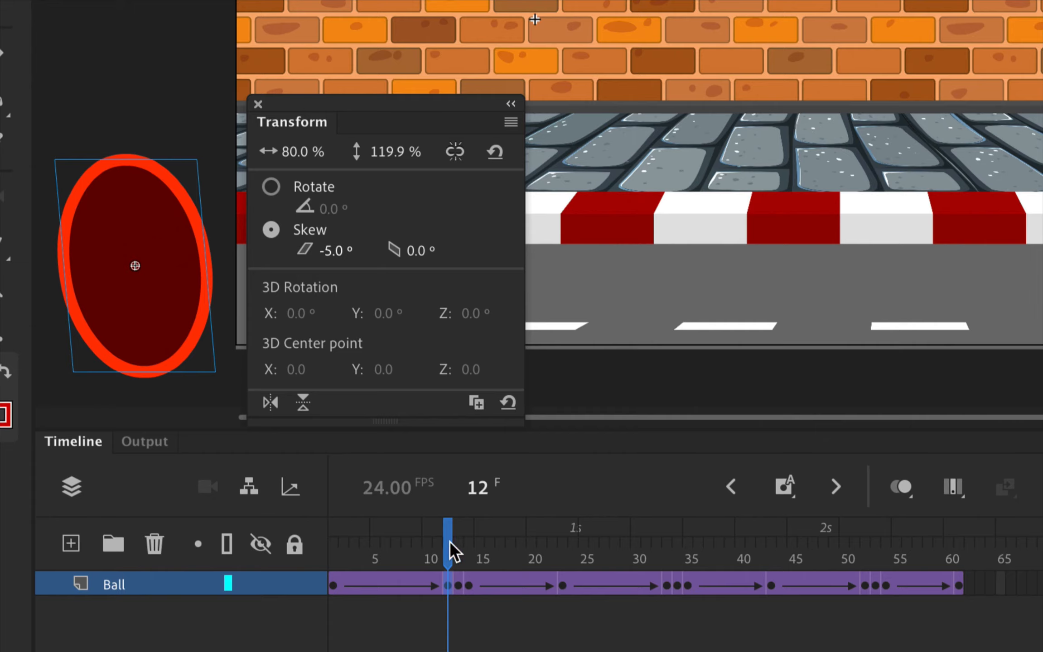
- Skew the stretched ball at the Ball layer's frame 14 keyframe horizontally by 5°
left_click_drag(450, 541, 467, 545)
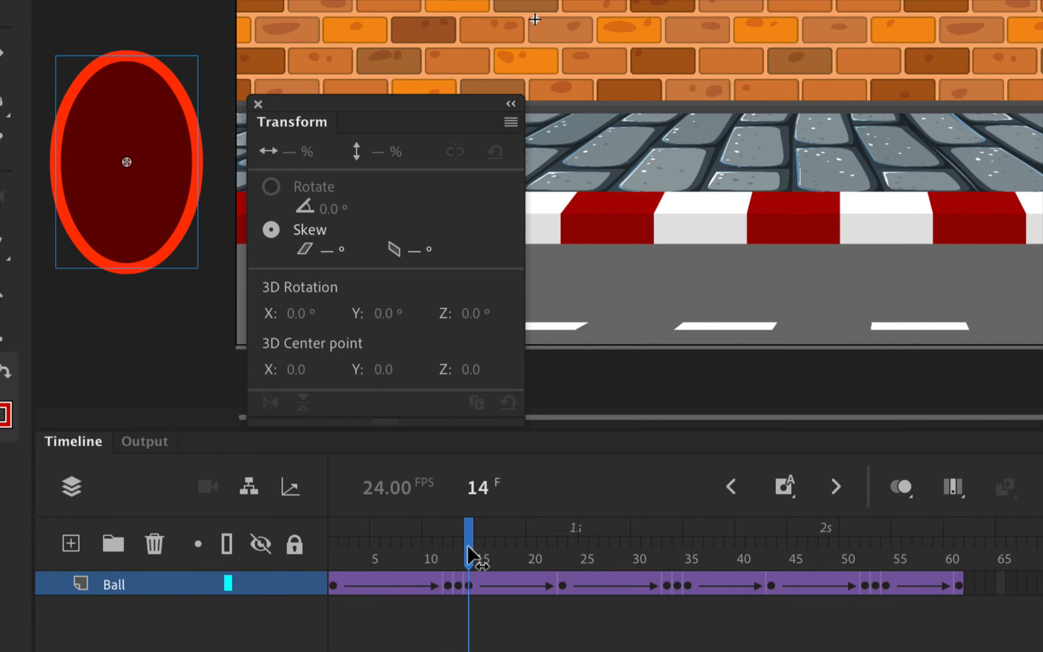
left_click(467, 587)
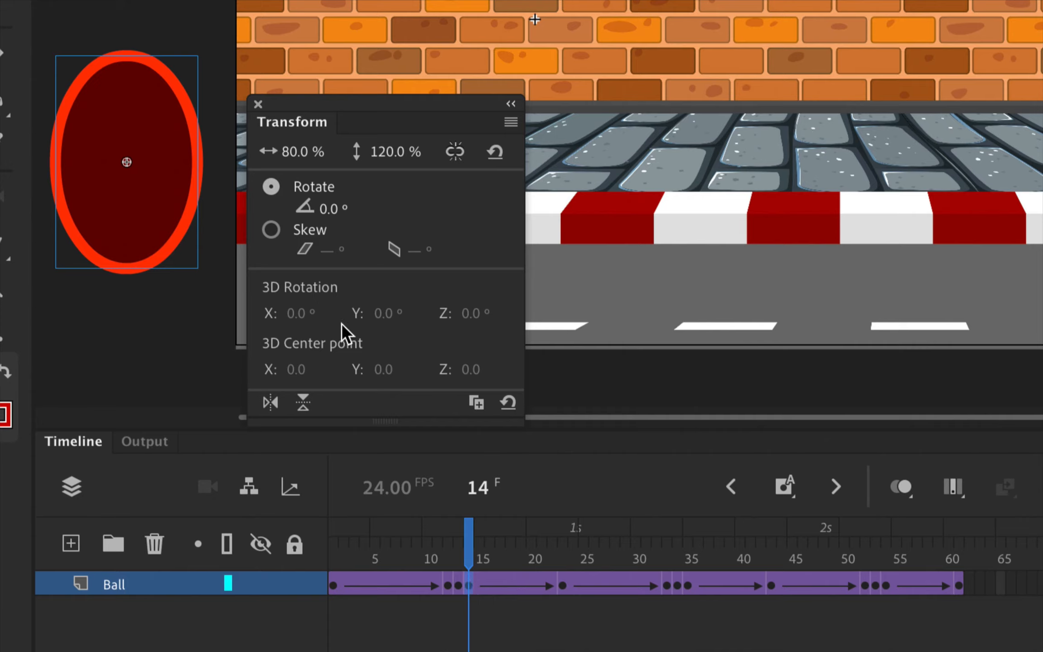
left_click(273, 230)
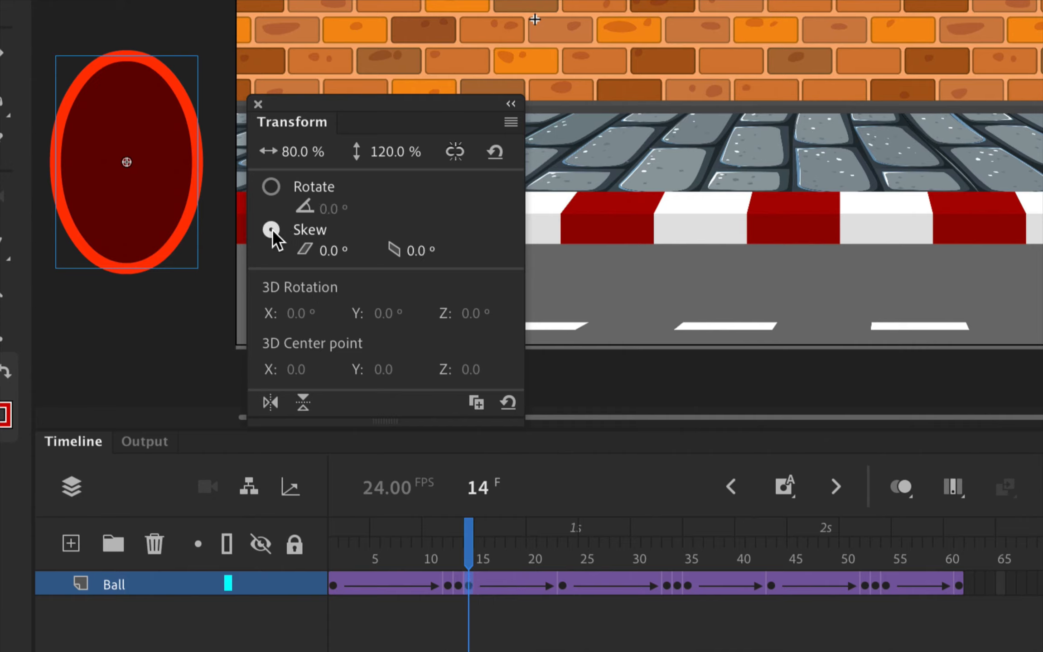
left_click(326, 249)
type("5")
key("Return")
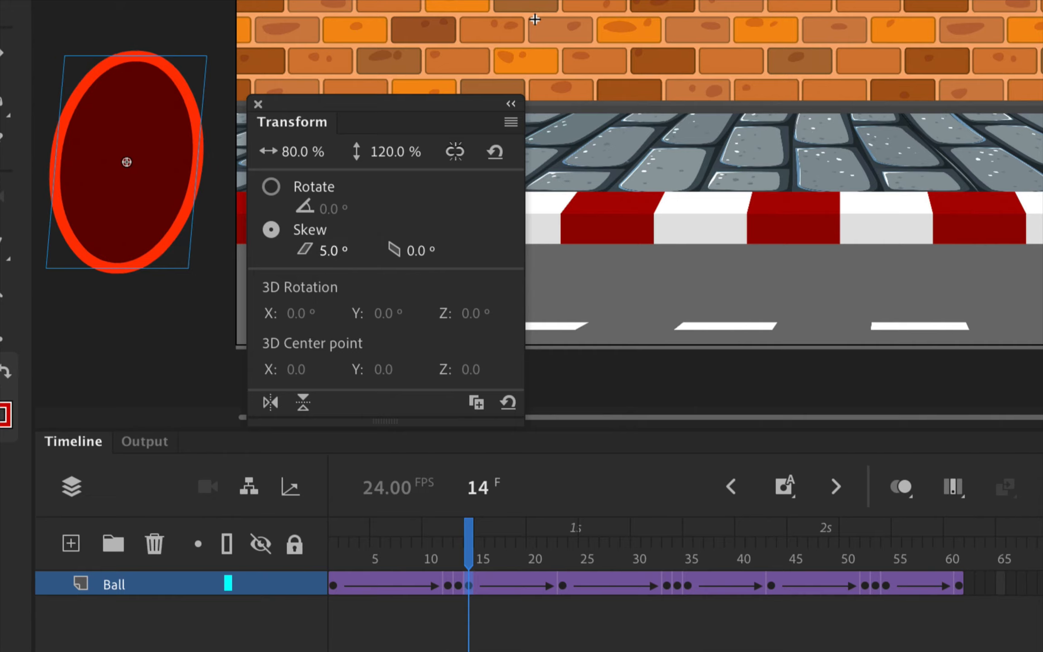